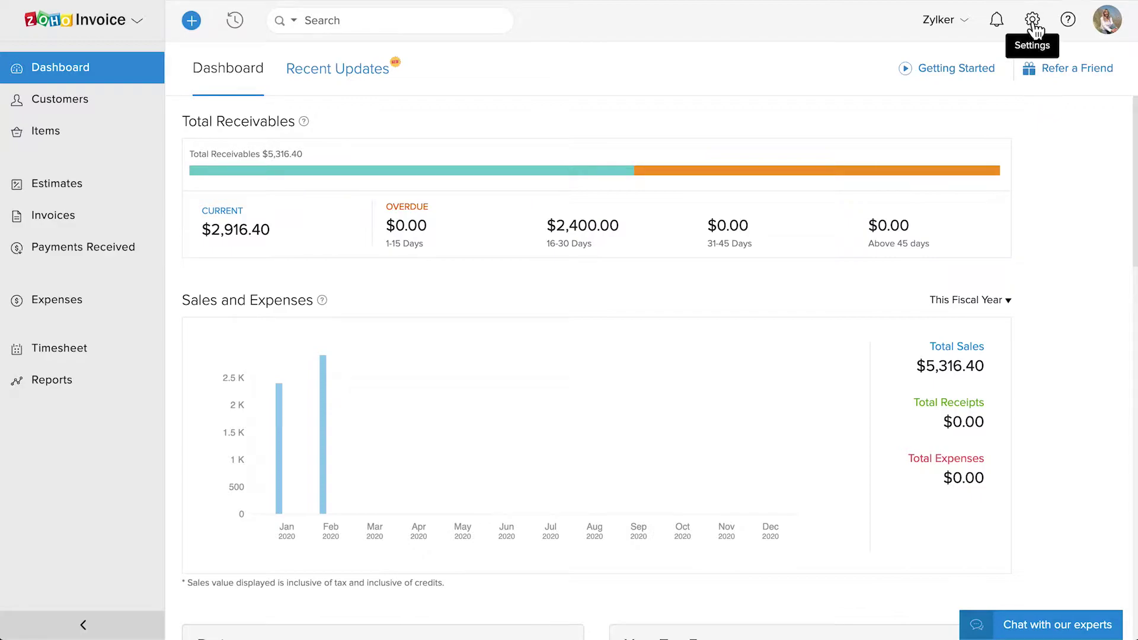
# Open the Client Portal's Portal Settings page under the organization's Preferences.
pyautogui.click(1032, 20)
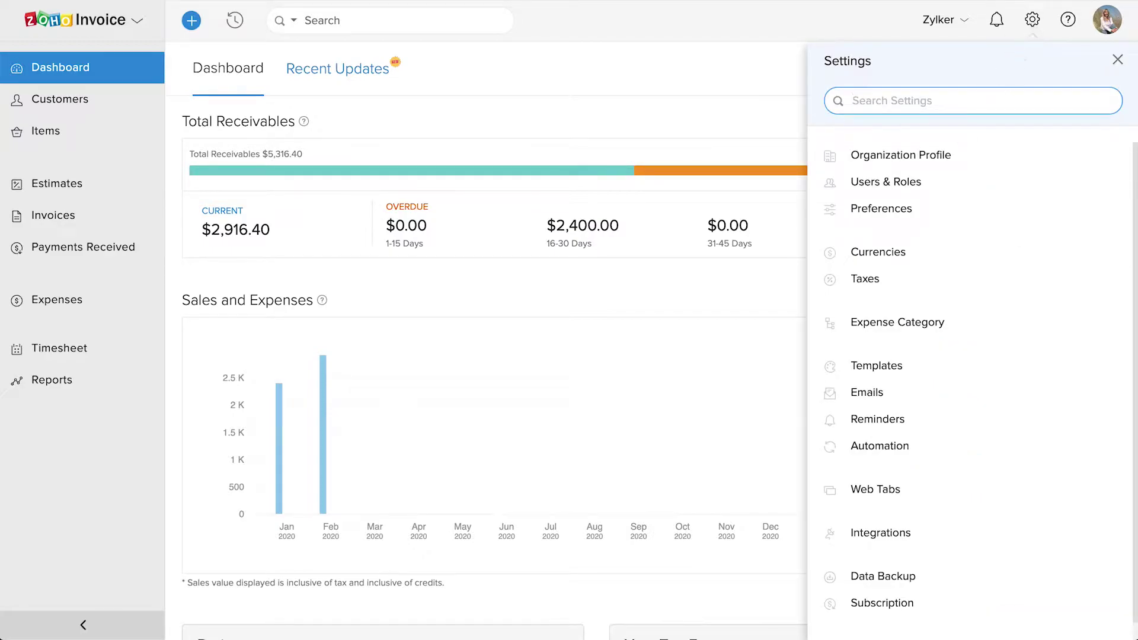
pyautogui.click(922, 210)
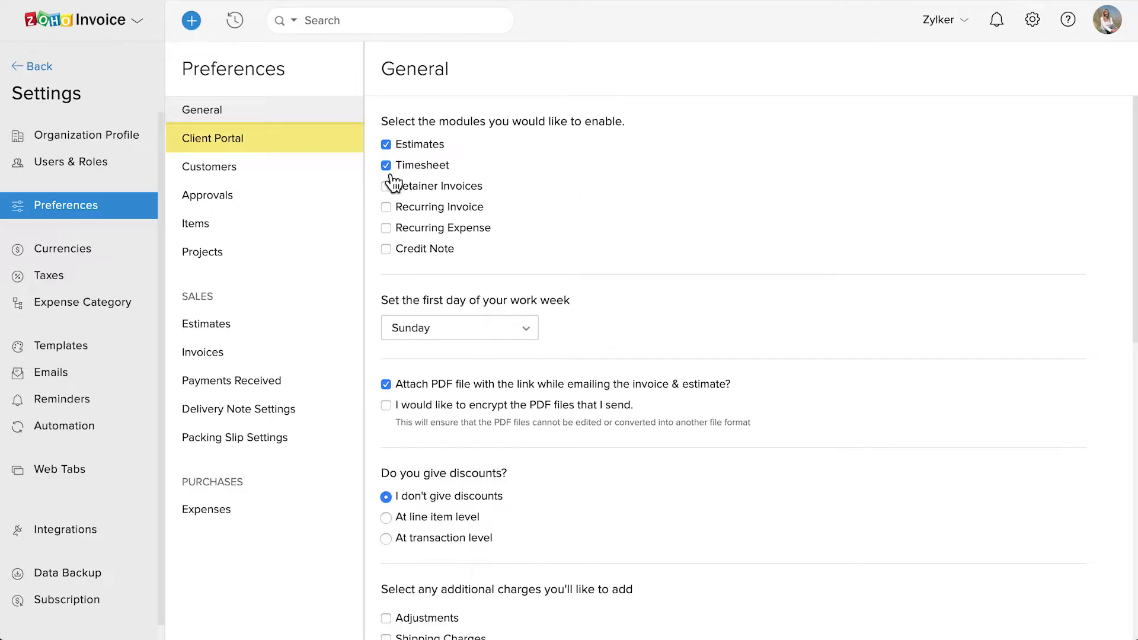
pyautogui.click(253, 147)
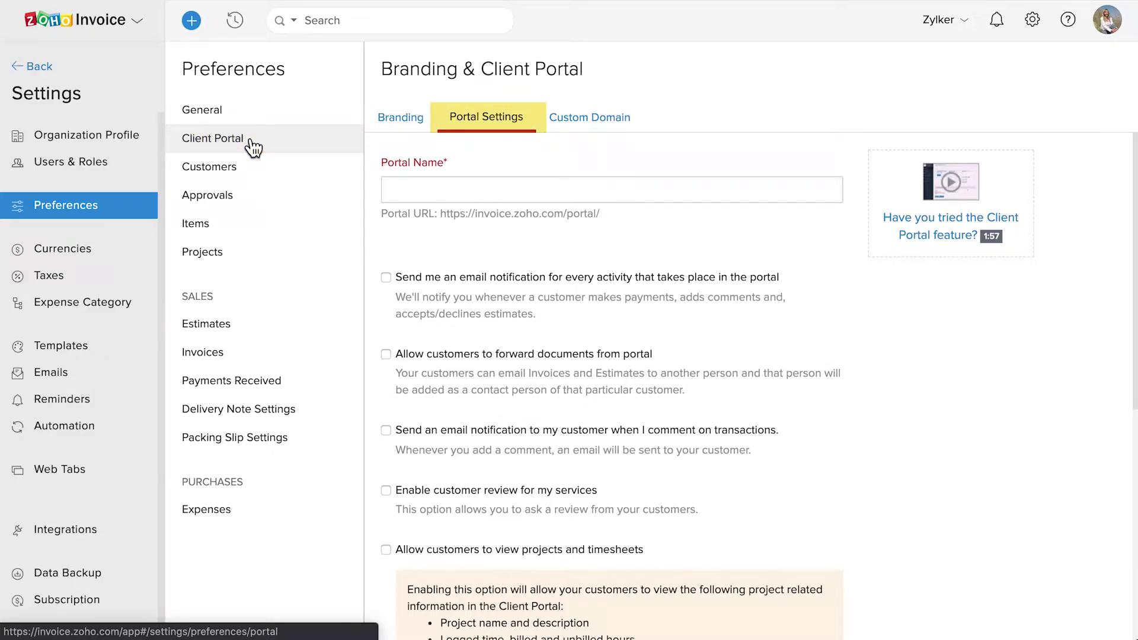
# Name the portal zylkercorpusa and enable the first four portal options.
pyautogui.click(410, 191)
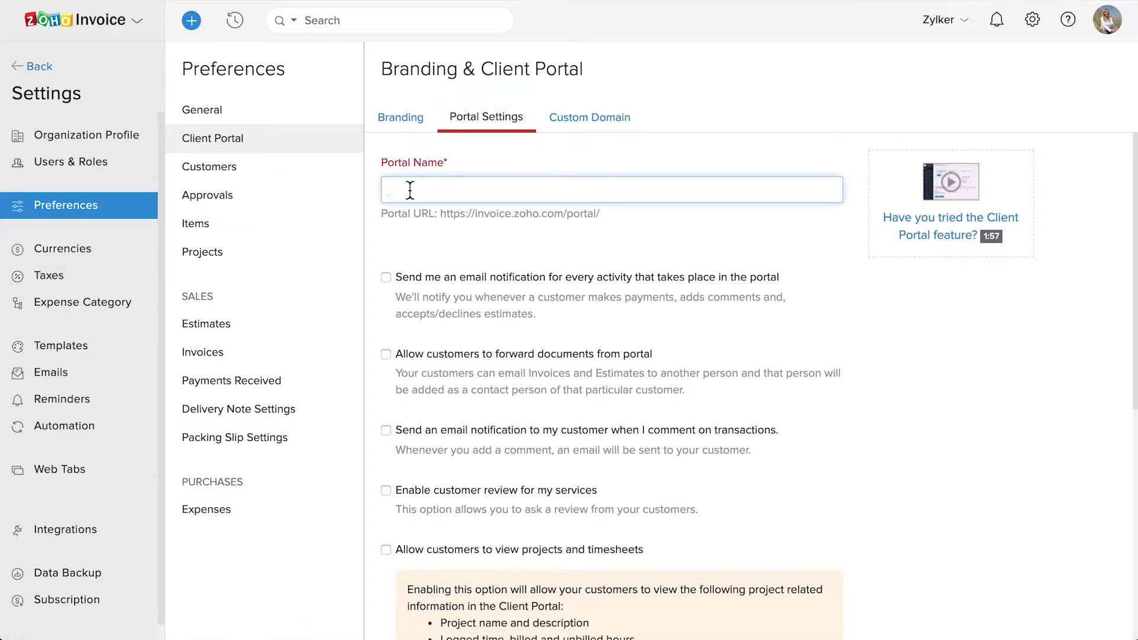
pyautogui.write('zylkercorpusa')
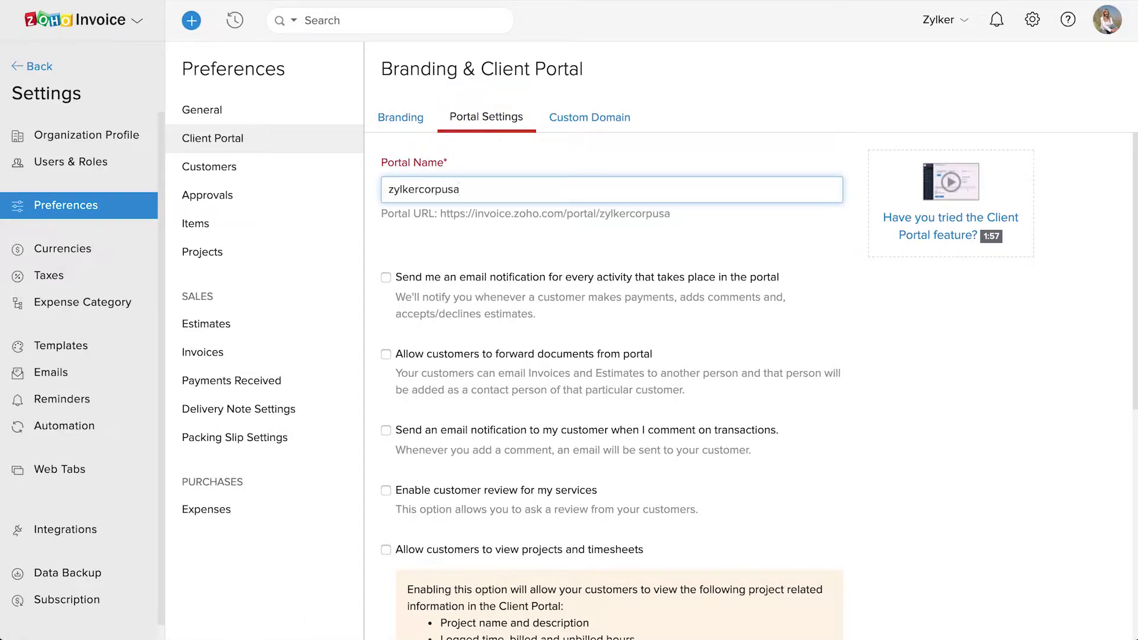
pyautogui.click(397, 240)
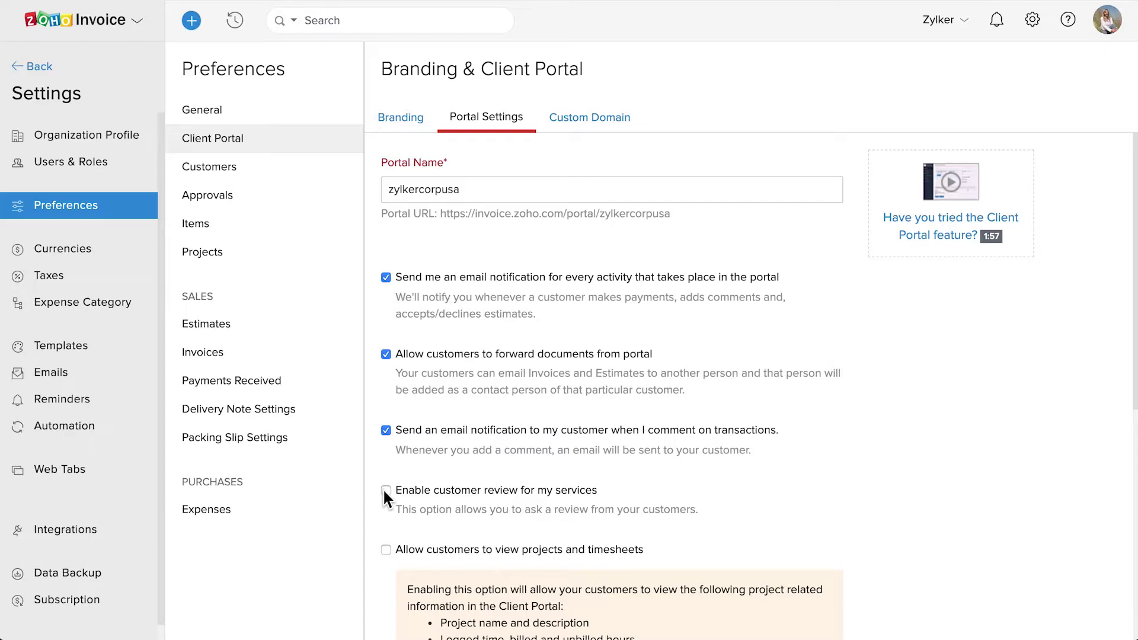
pyautogui.scroll(-2, 382, 489)
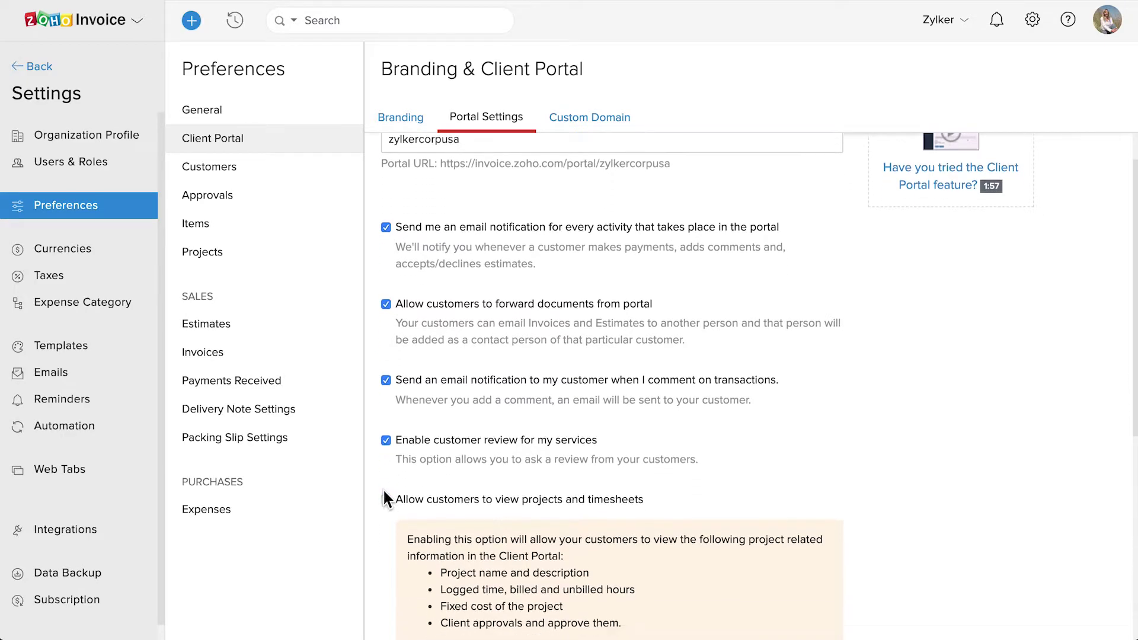
pyautogui.scroll(-2, 382, 488)
pyautogui.scroll(-1, 383, 489)
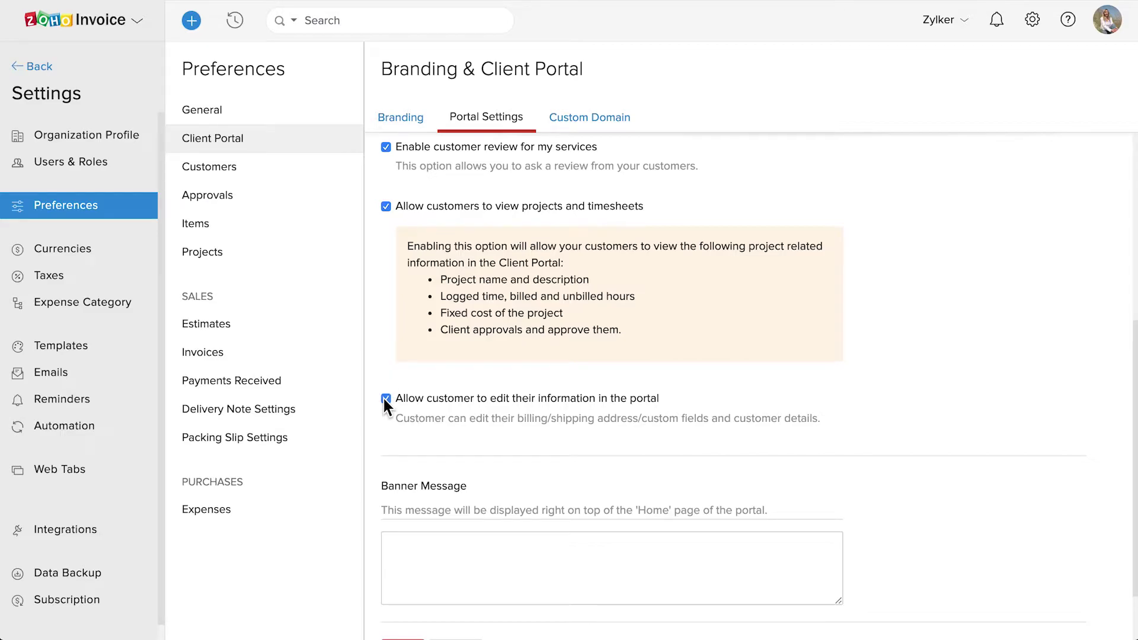
pyautogui.scroll(-1, 385, 400)
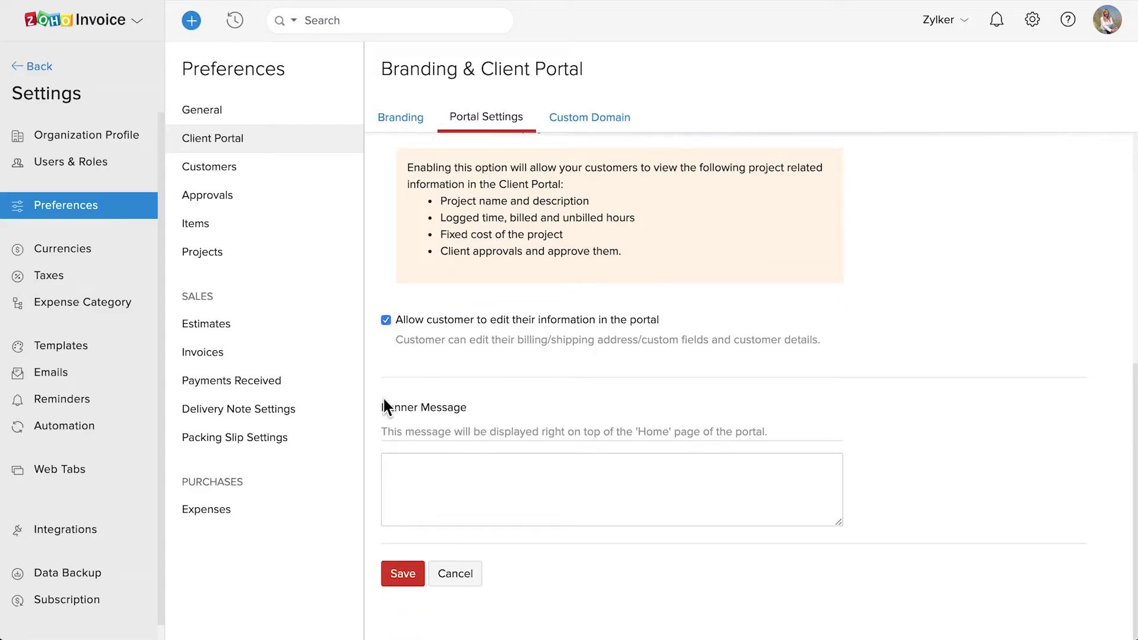
# Turn on the options letting customers view projects and timesheets and edit their information.
pyautogui.click(397, 472)
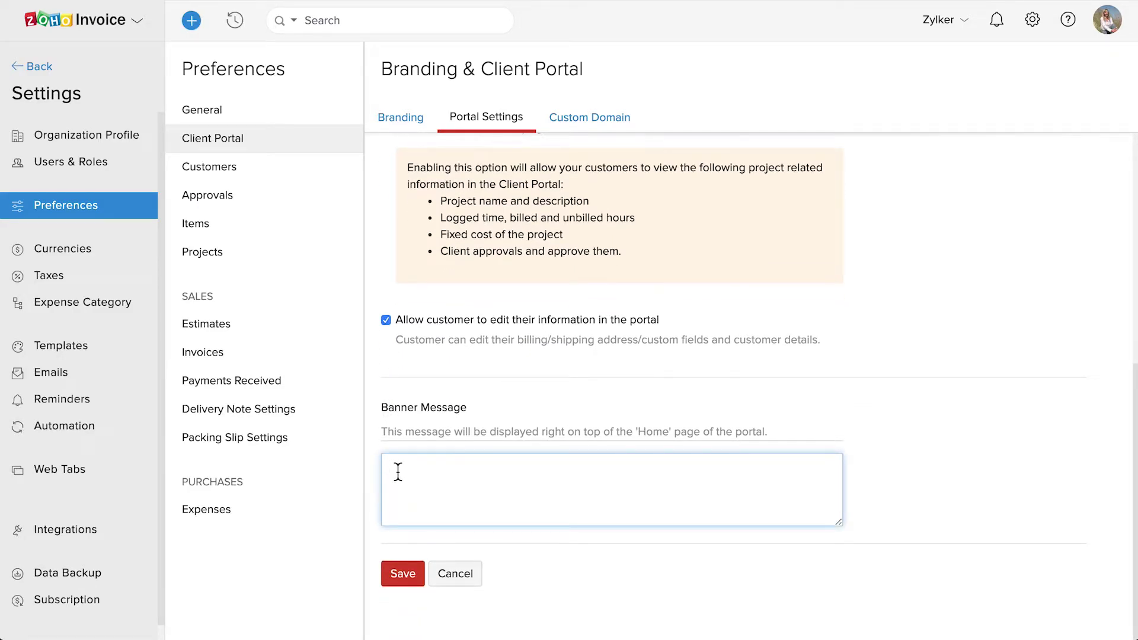
pyautogui.write('Welcome')
# Set the banner message to 'Welcome' and save the portal settings.
pyautogui.click(509, 535)
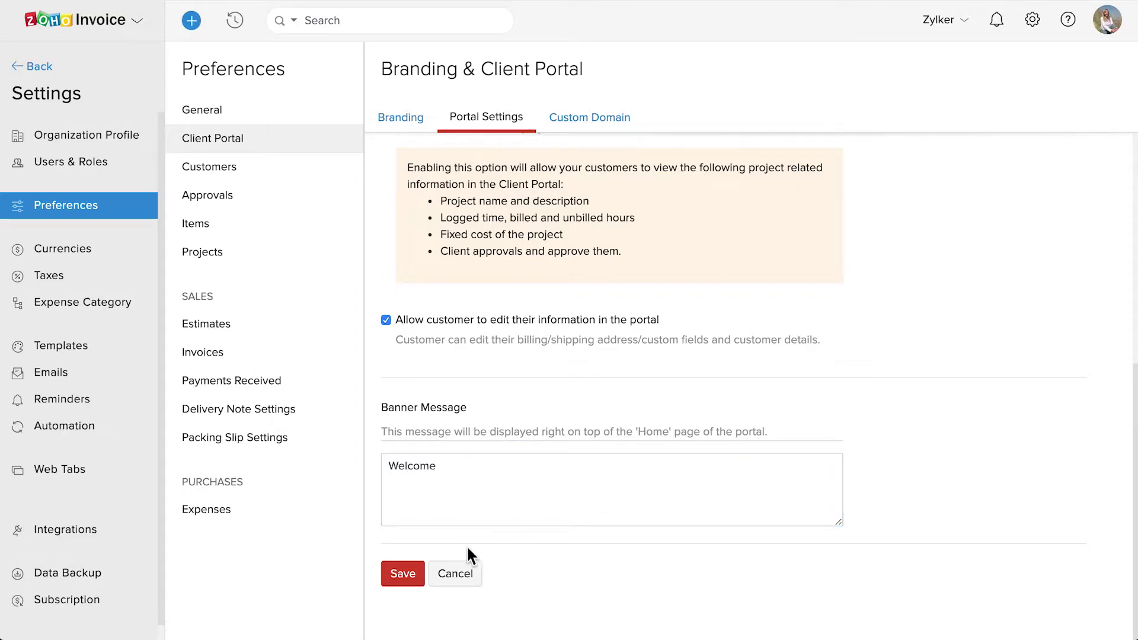
pyautogui.click(405, 575)
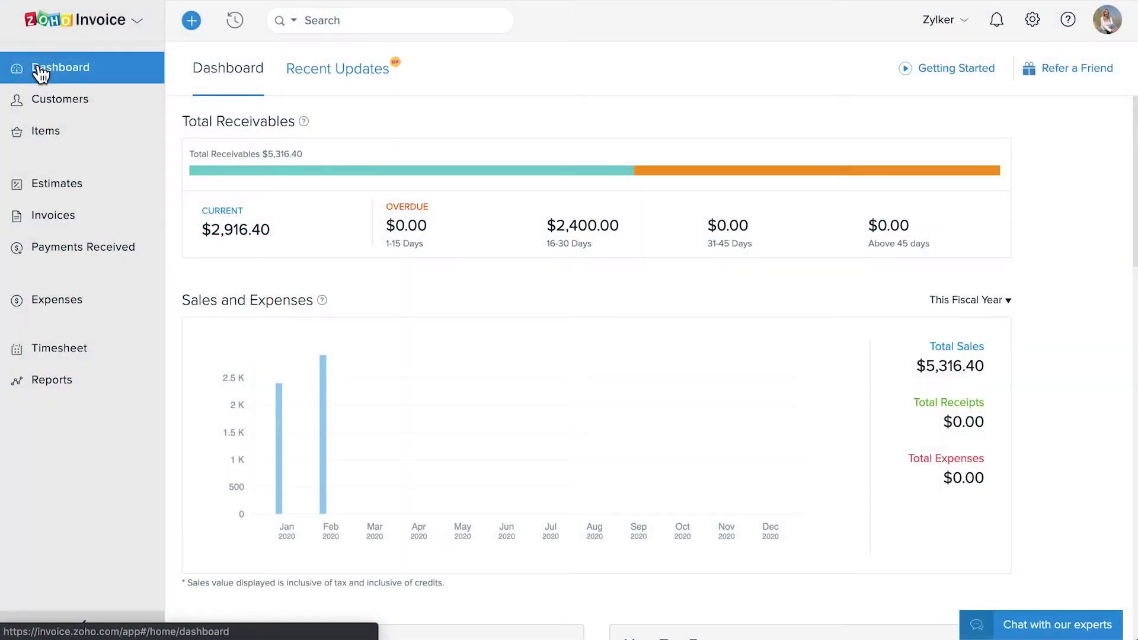
pyautogui.click(70, 102)
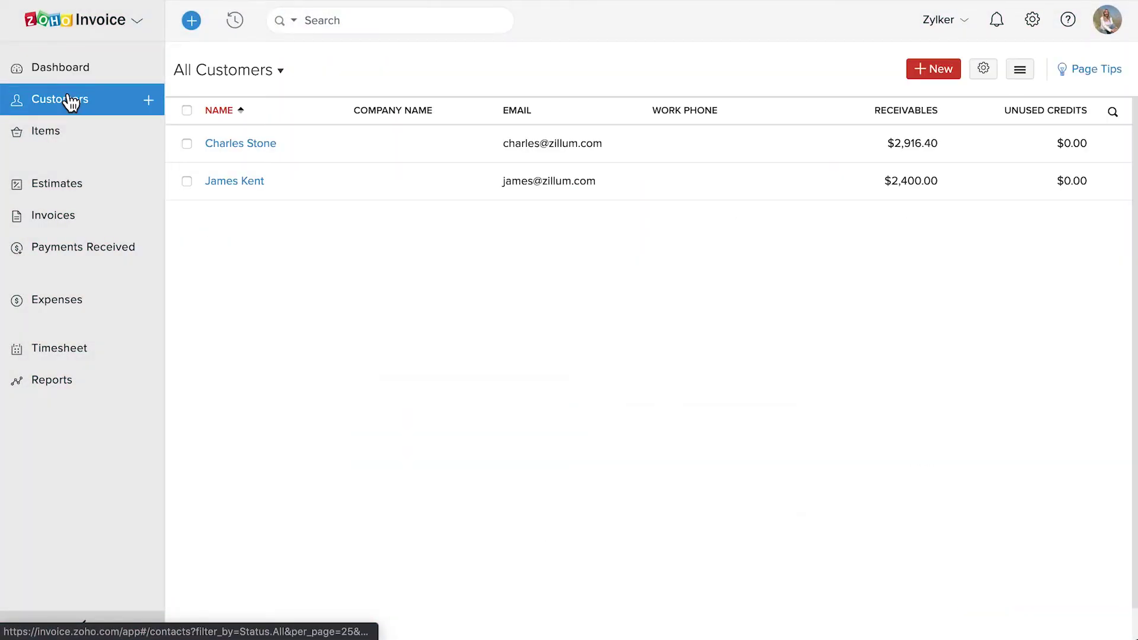
pyautogui.moveTo(289, 146)
pyautogui.click(302, 147)
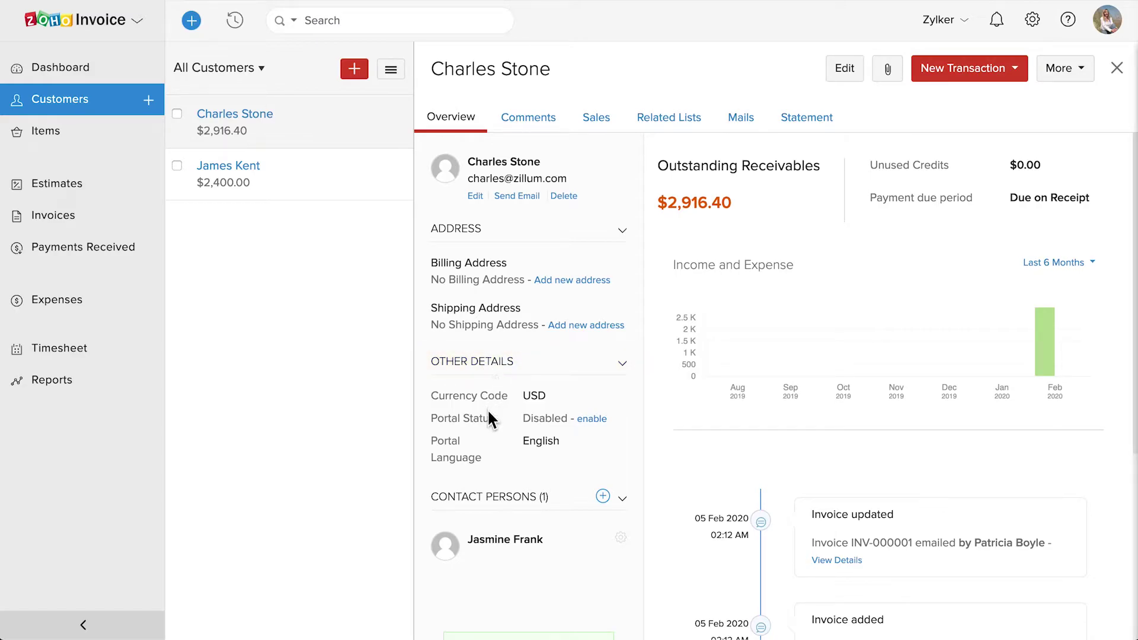
pyautogui.click(595, 420)
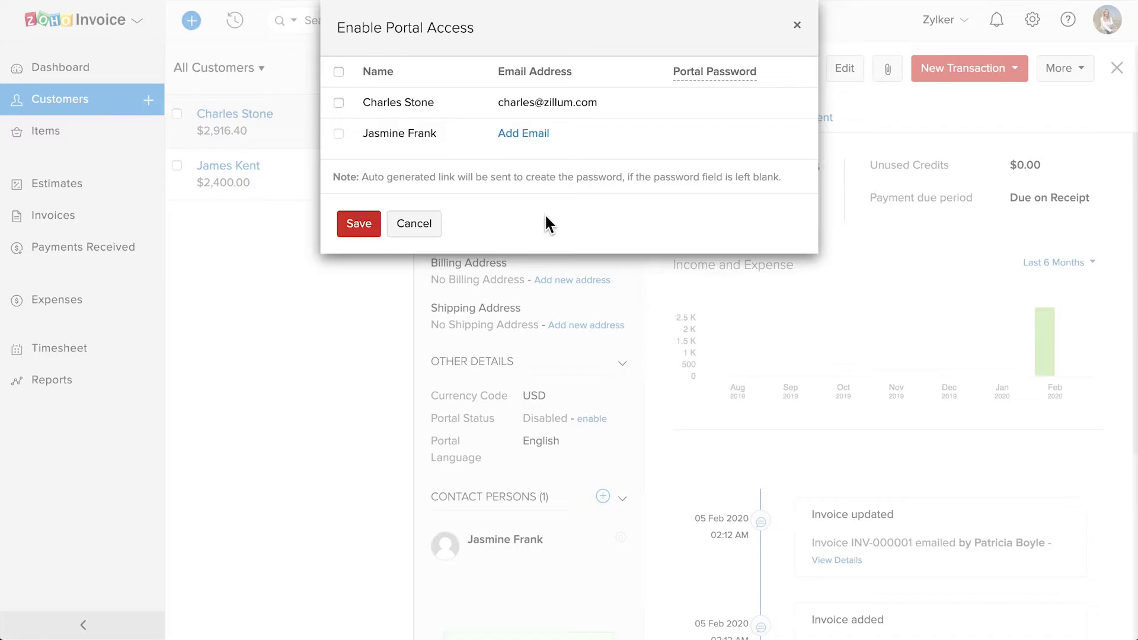
pyautogui.click(526, 136)
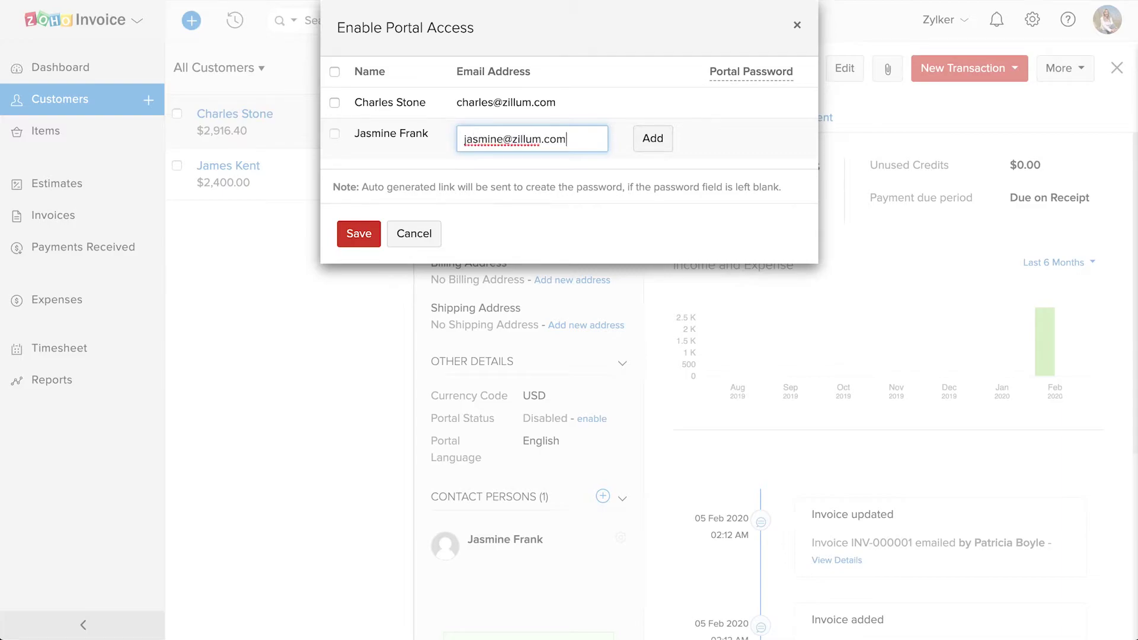
pyautogui.click(652, 141)
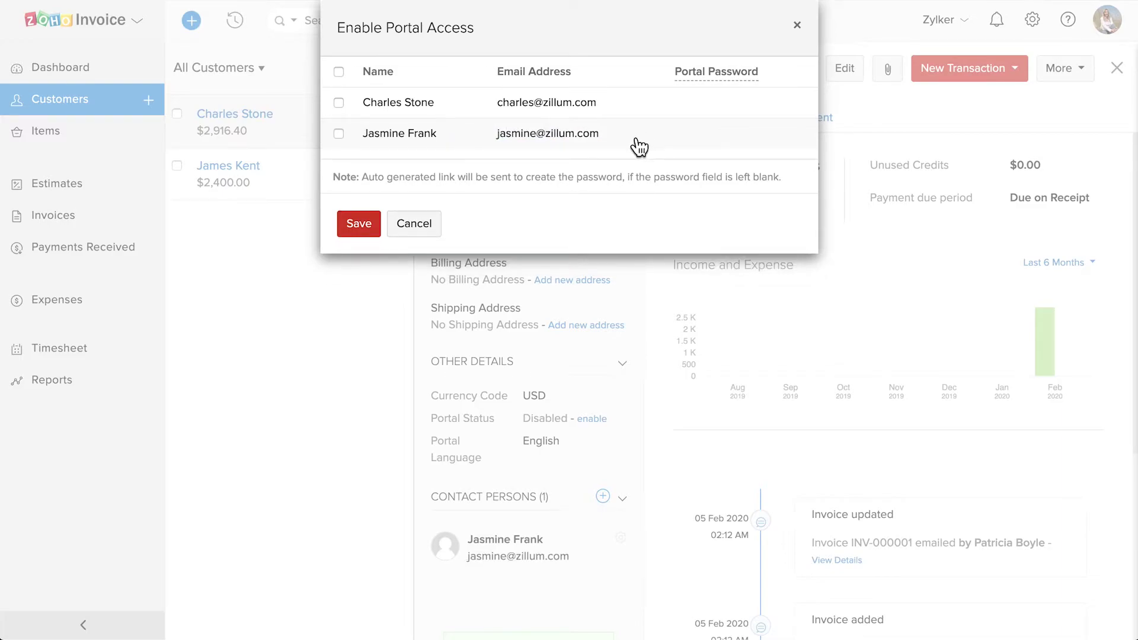
pyautogui.click(339, 103)
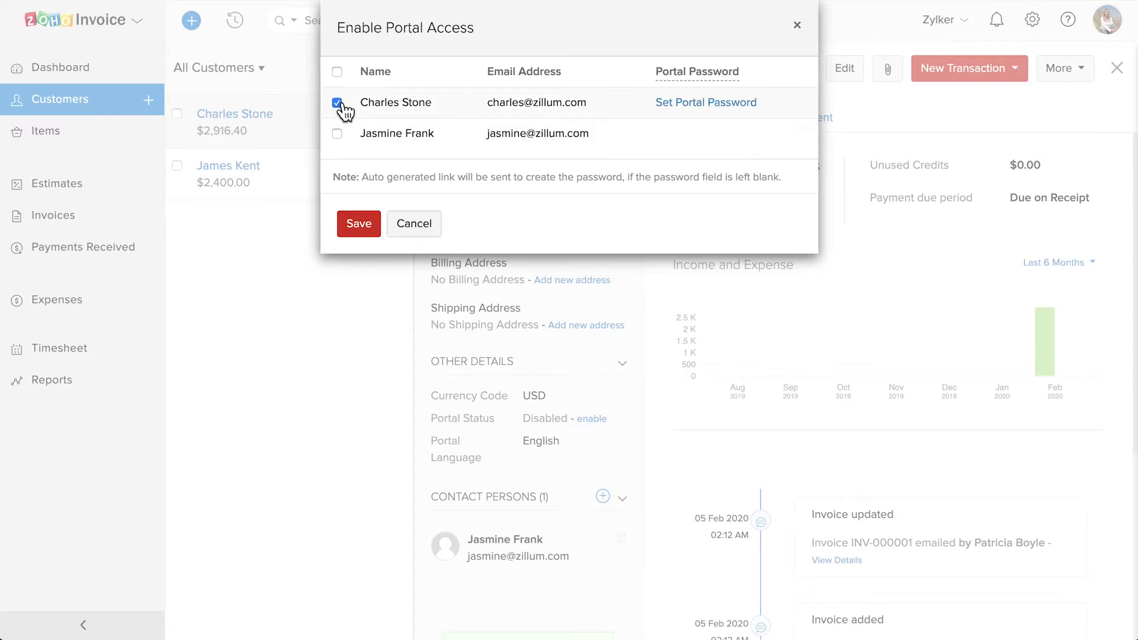
pyautogui.click(338, 135)
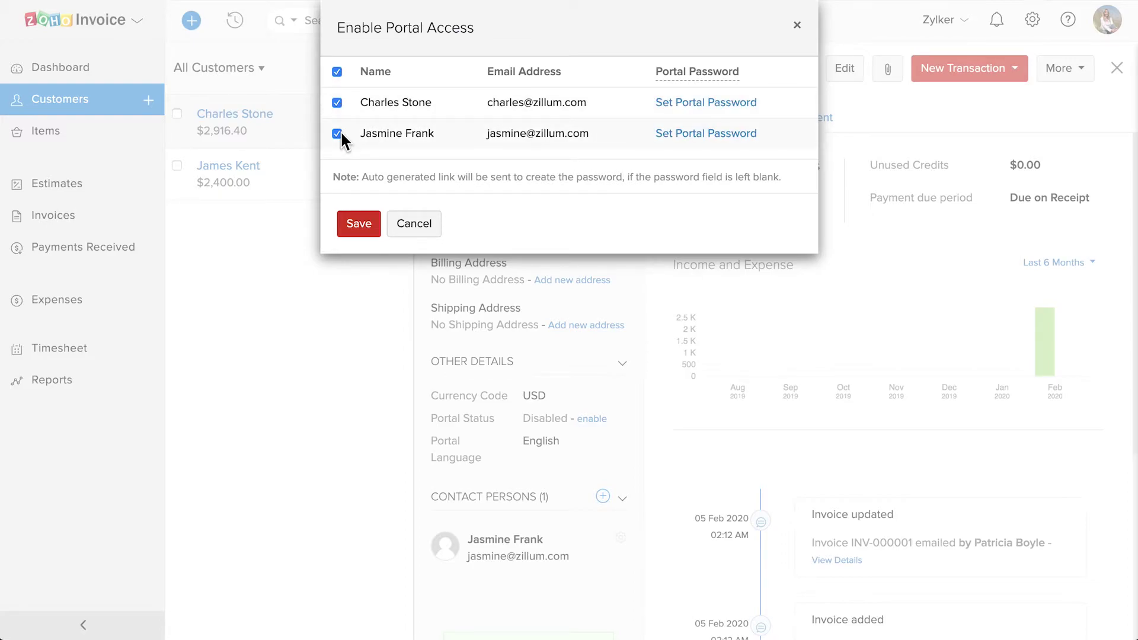
pyautogui.click(709, 104)
pyautogui.write('zillum')
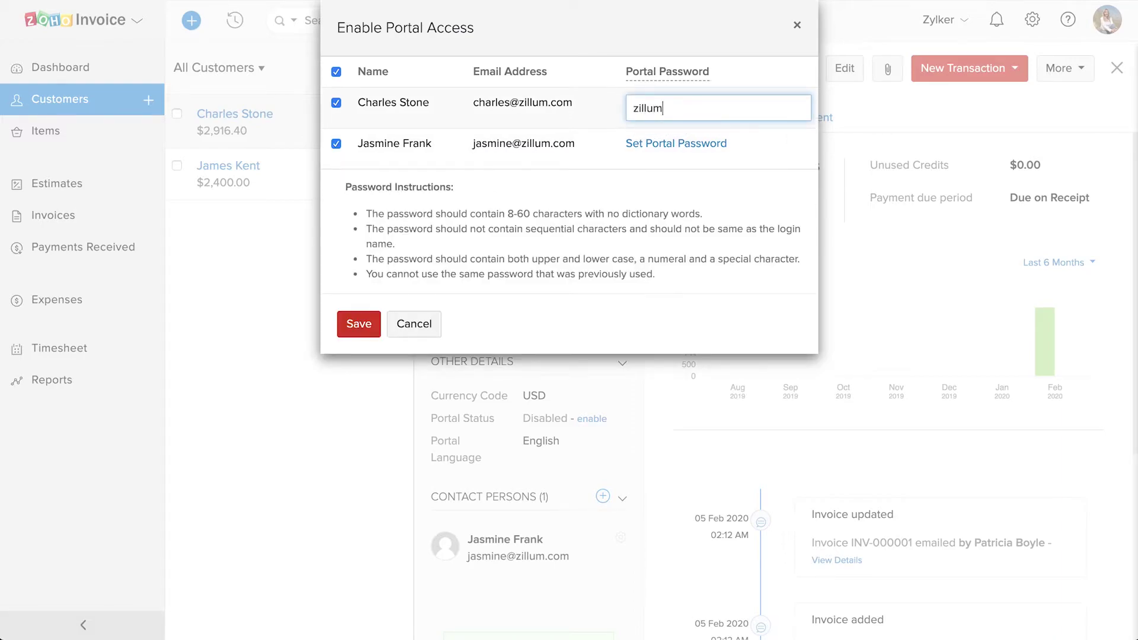
pyautogui.write('-charles')
pyautogui.click(705, 143)
pyautogui.write('zillum-jasmine')
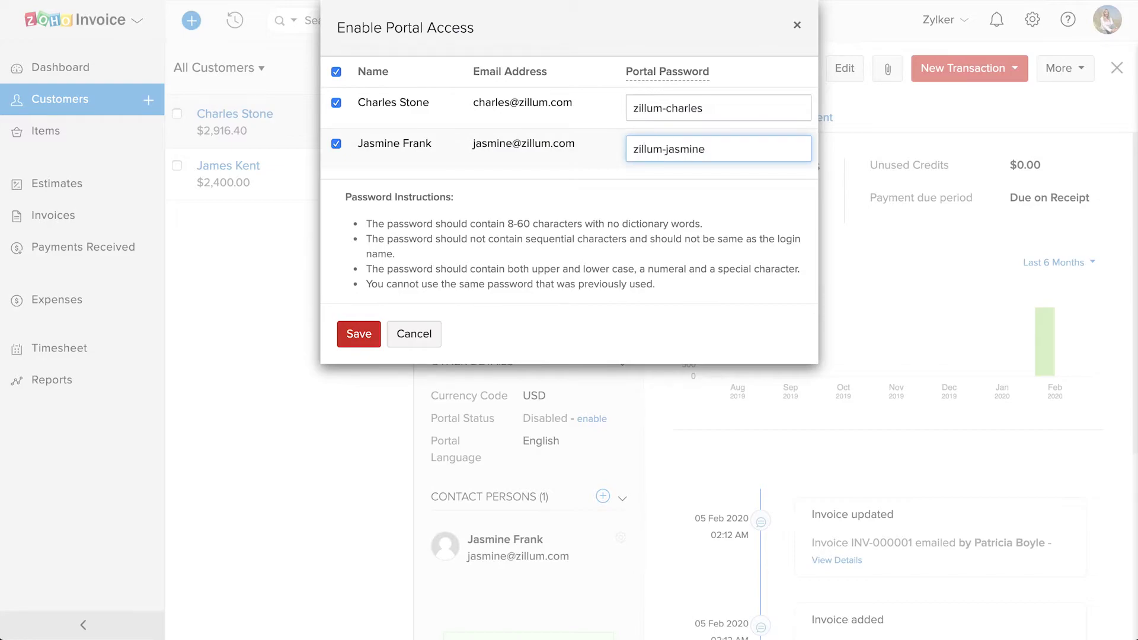
pyautogui.click(656, 183)
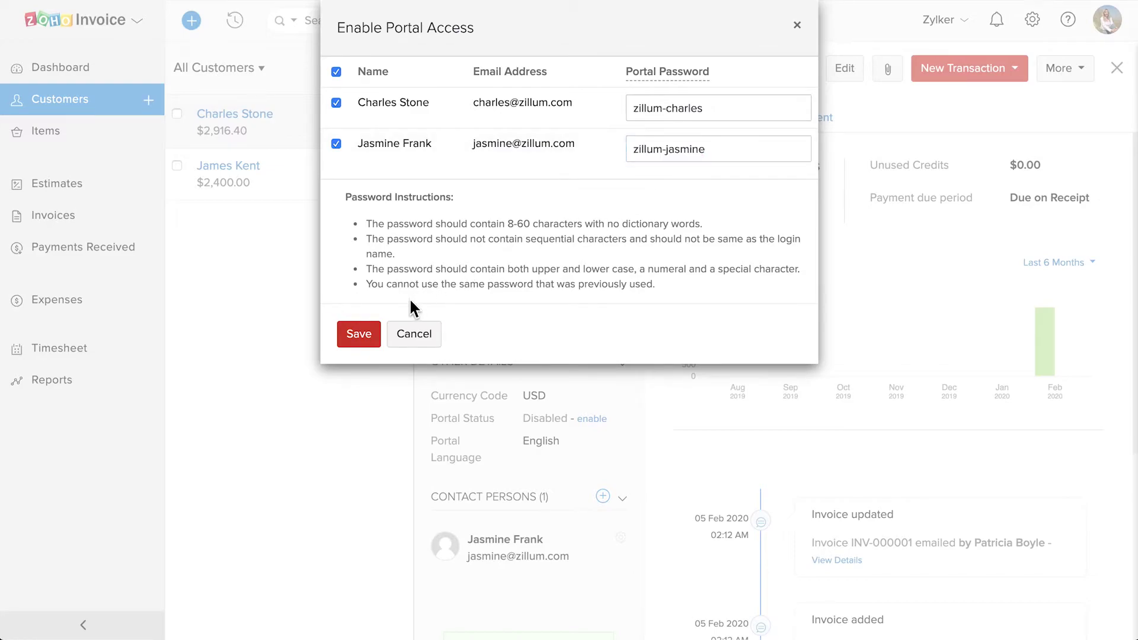
pyautogui.click(367, 333)
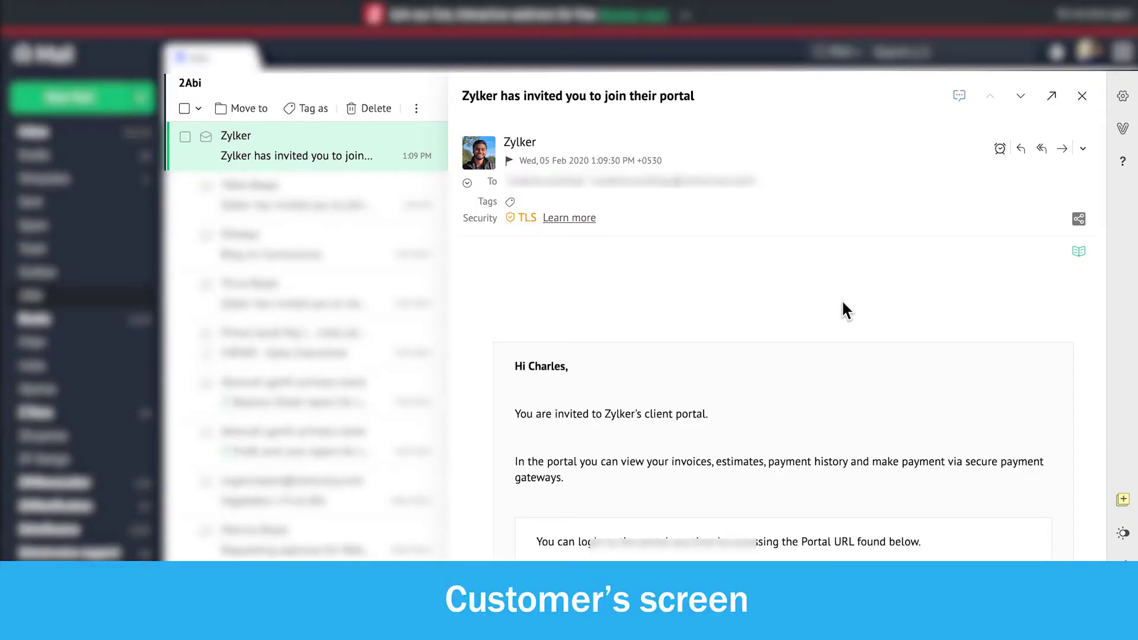
pyautogui.scroll(-5, 843, 303)
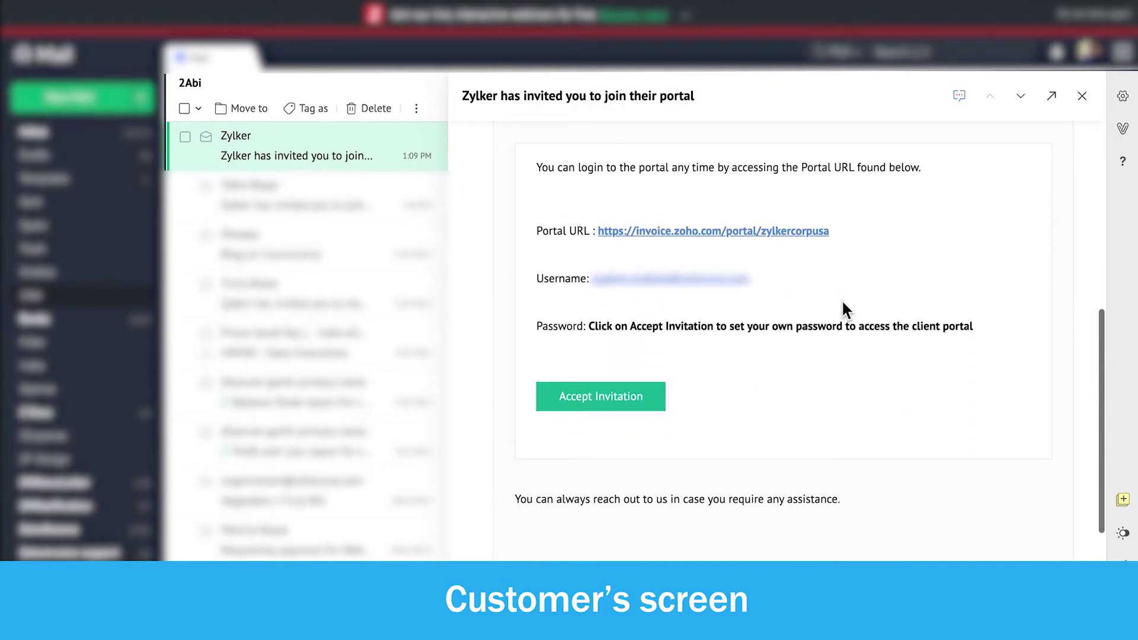
pyautogui.click(637, 397)
pyautogui.click(475, 289)
pyautogui.click(628, 383)
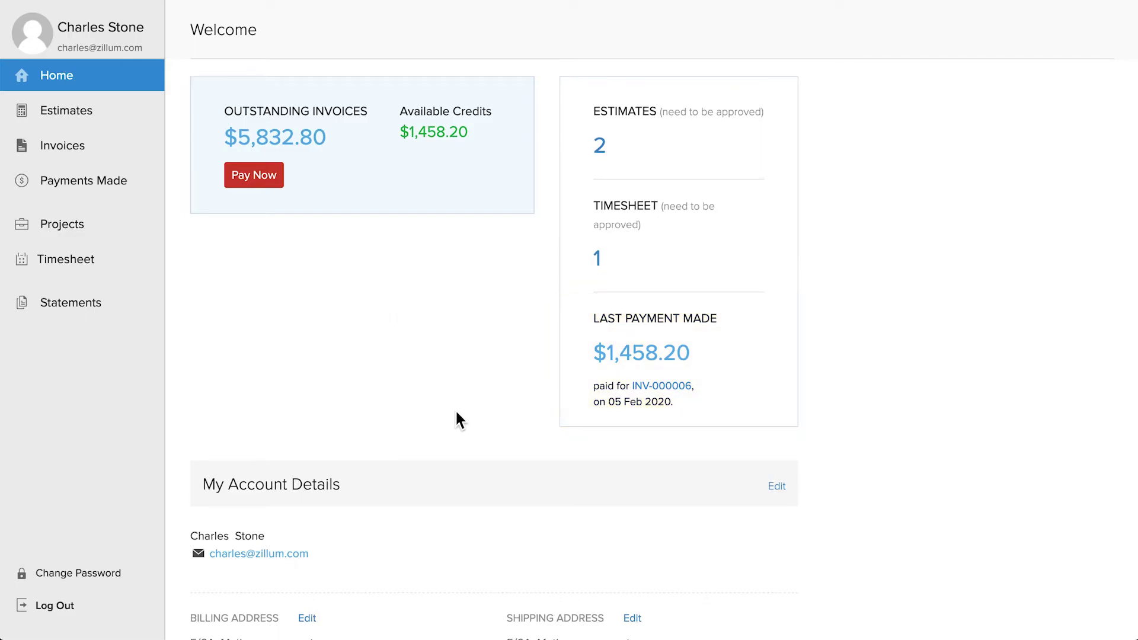
pyautogui.scroll(-3, 456, 420)
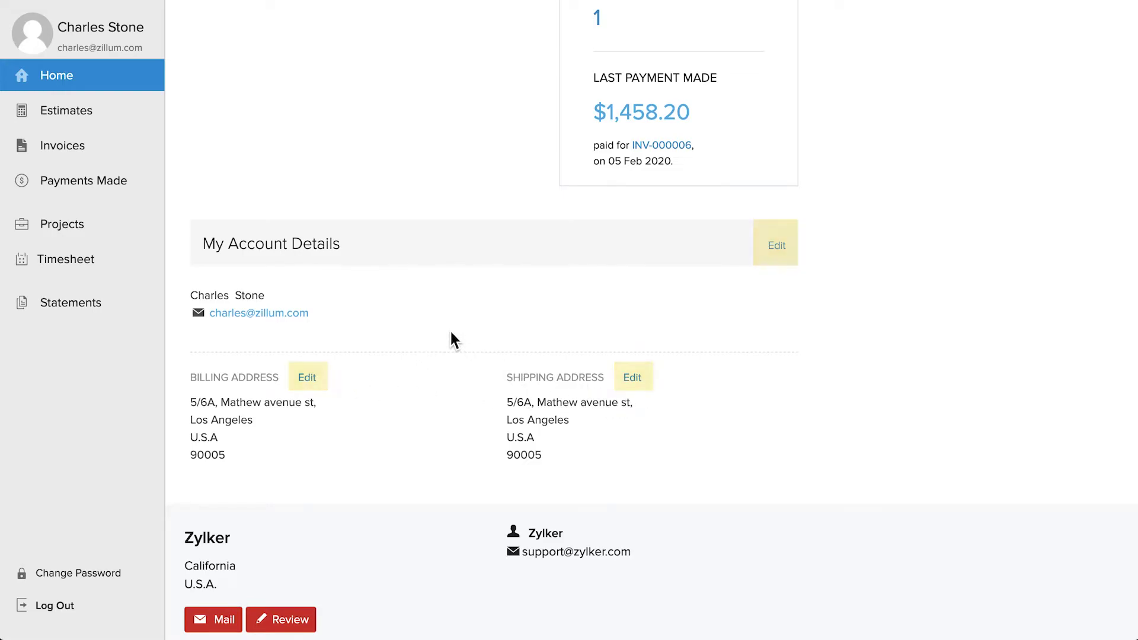
# Visit the portal's Estimates, Invoices and Payments Made pages, then return to Estimates.
pyautogui.click(103, 125)
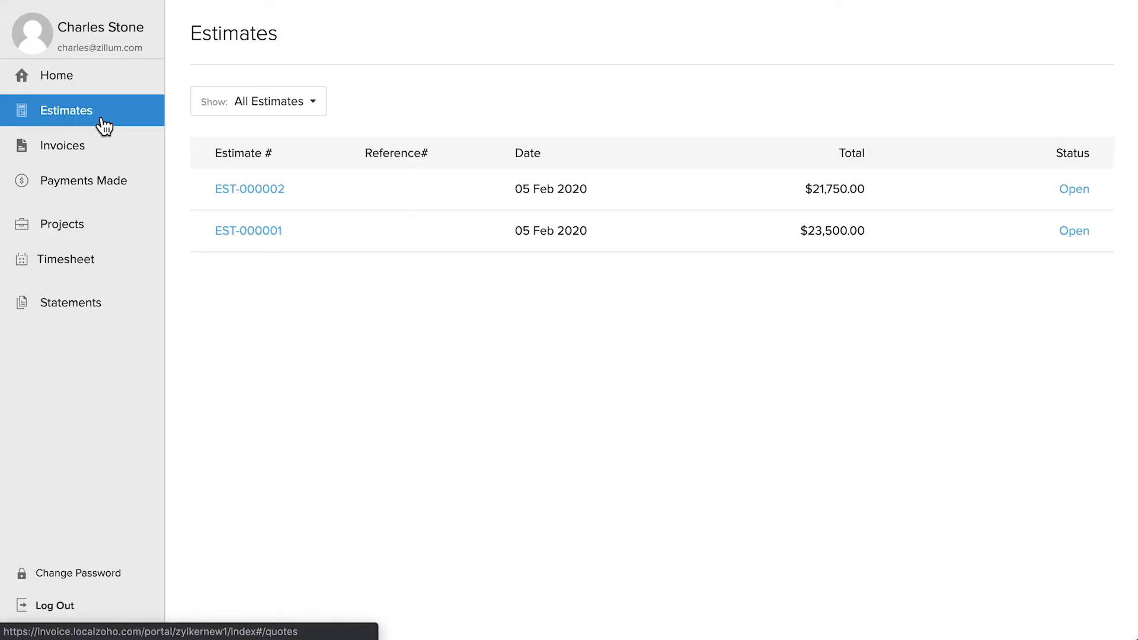
pyautogui.click(85, 154)
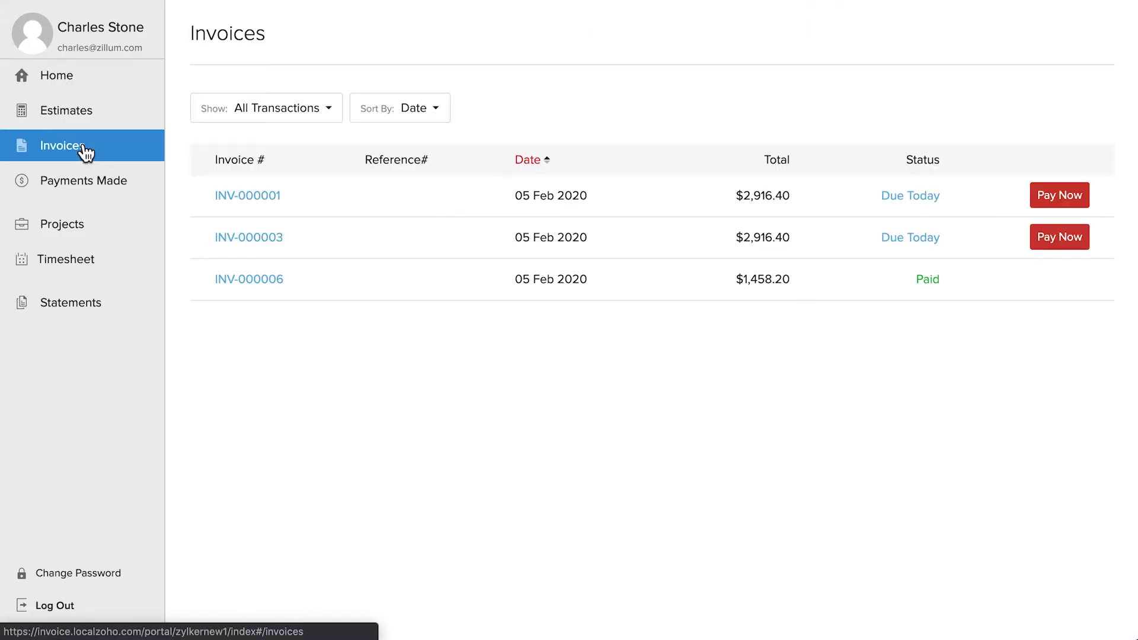
pyautogui.click(86, 185)
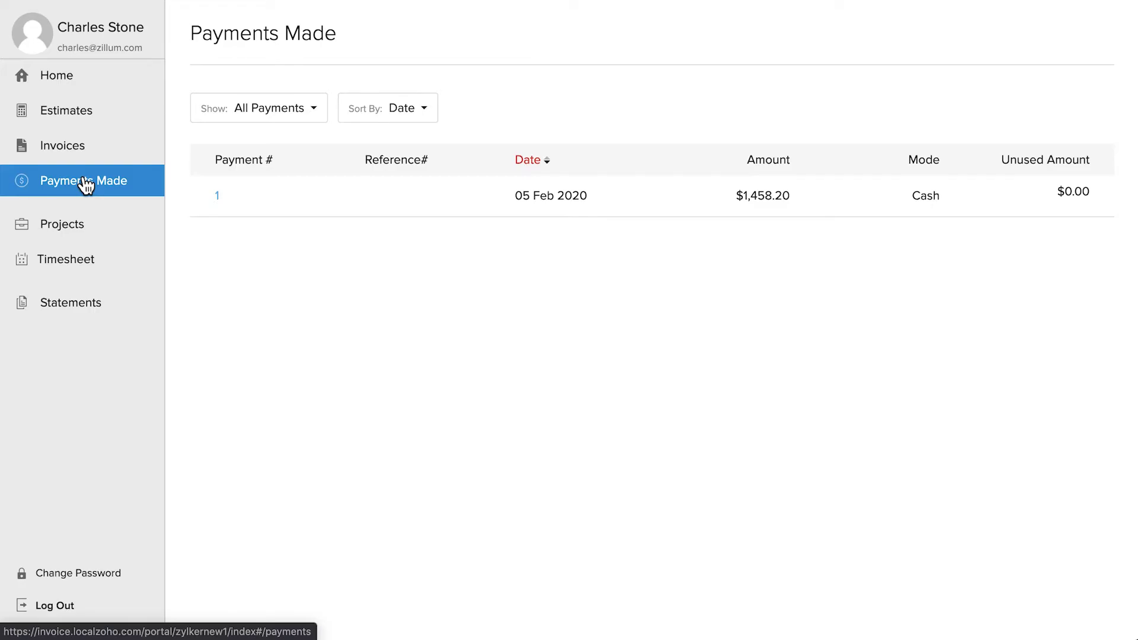
pyautogui.click(70, 119)
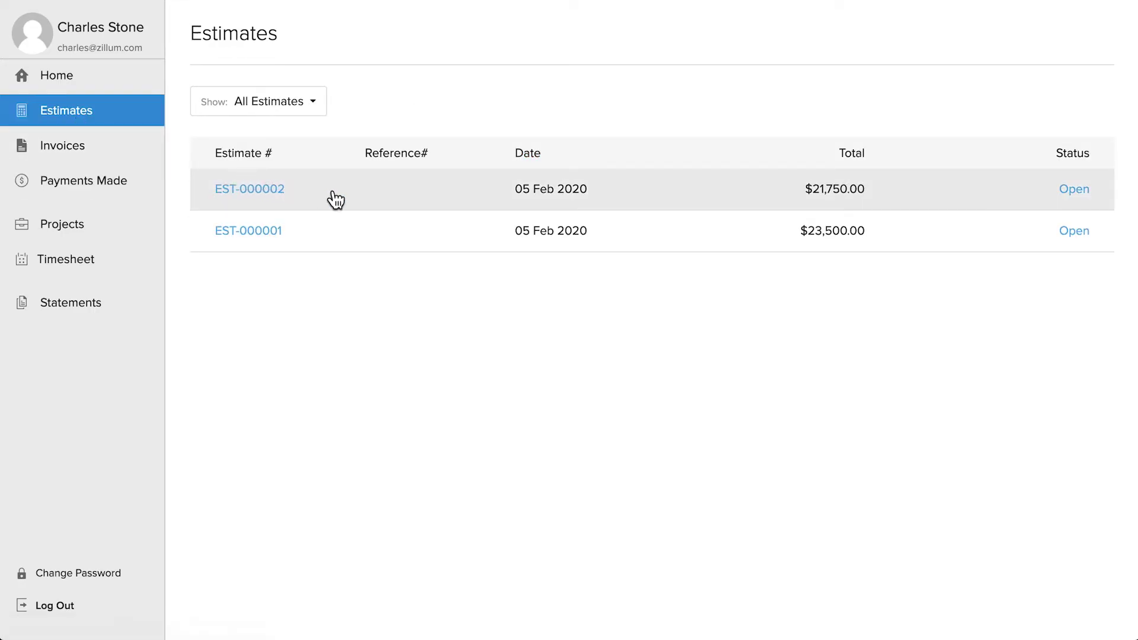
# Comment 'Can you increase the quantity to 20?' on estimate EST-000002.
pyautogui.click(335, 200)
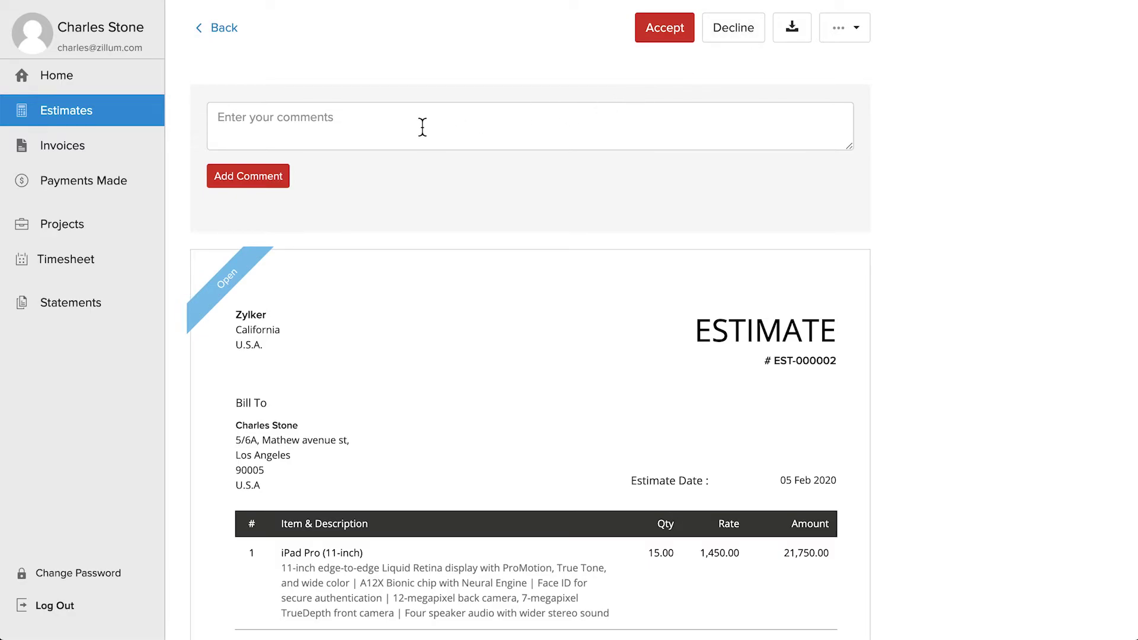
pyautogui.click(419, 123)
pyautogui.write('Can you increase the quantity to 20?')
pyautogui.click(263, 177)
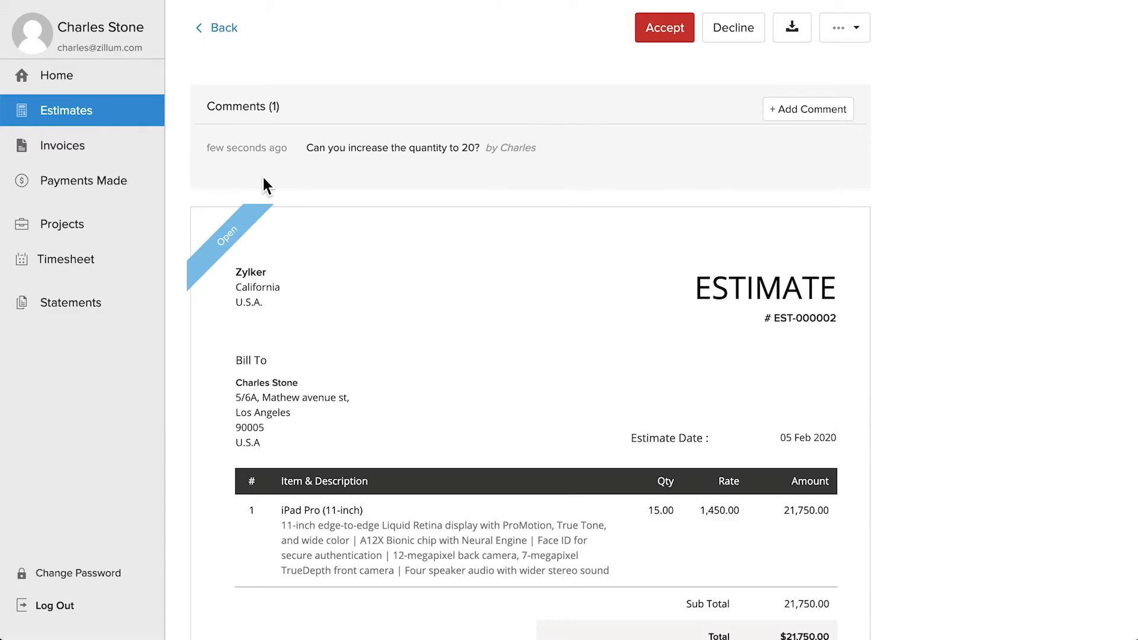
# Check the estimate's extra actions, then go to Invoices and start paying INV-000001.
pyautogui.click(846, 36)
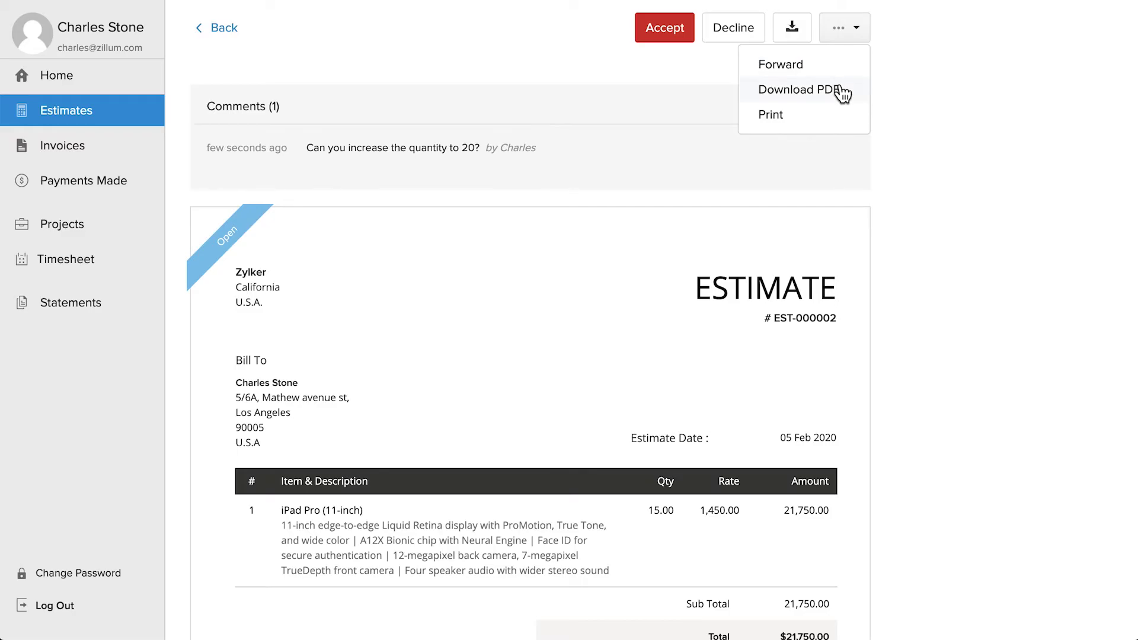
pyautogui.click(771, 168)
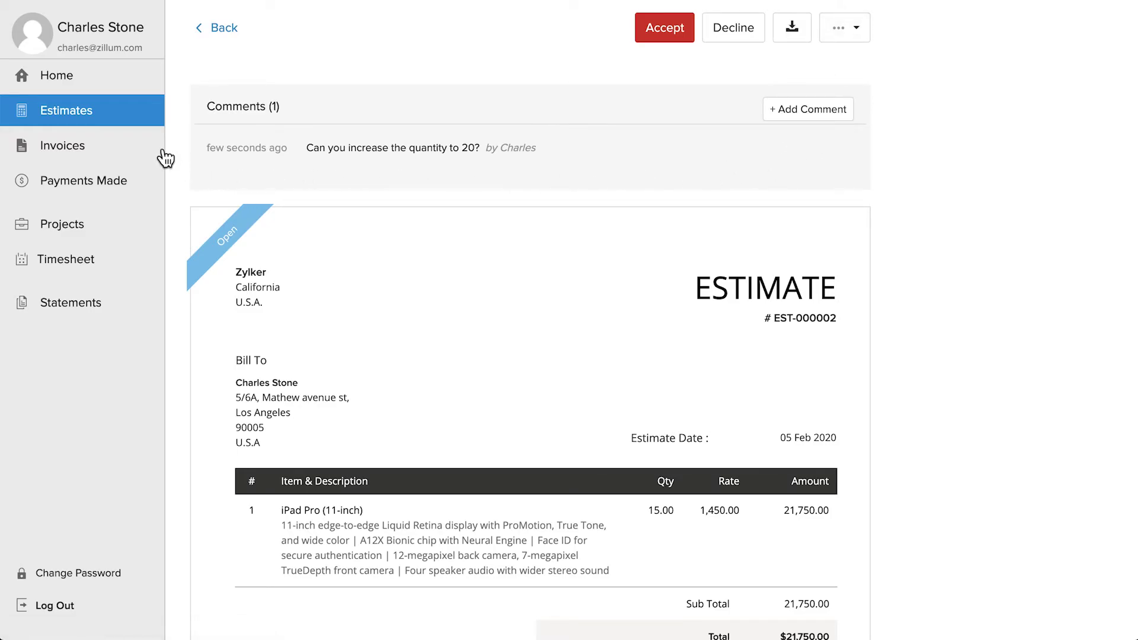
pyautogui.click(122, 149)
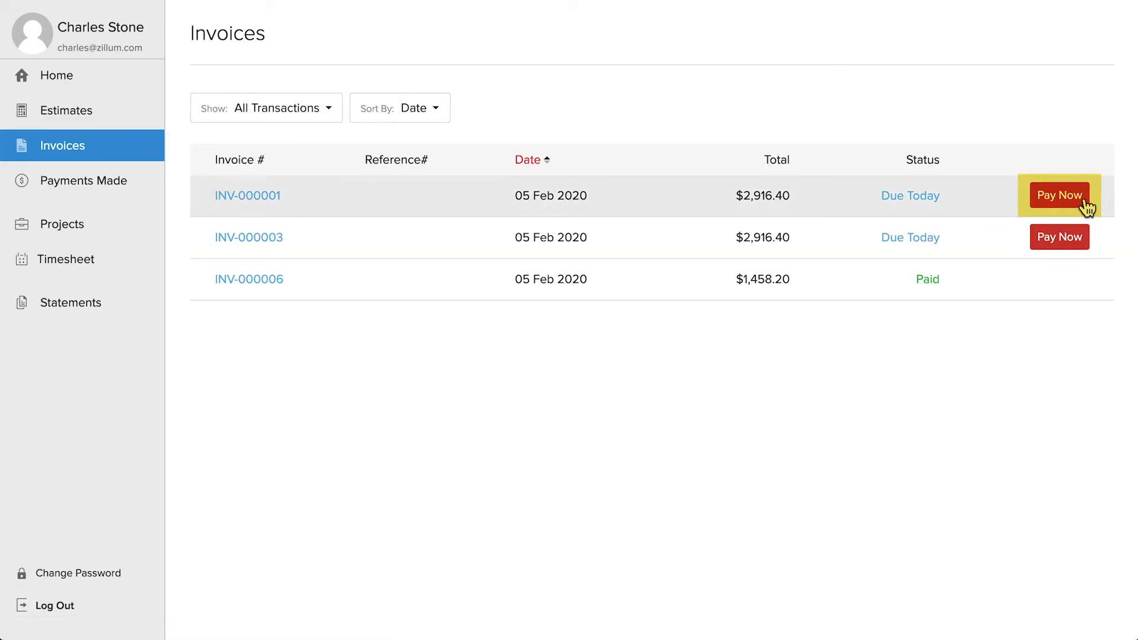
pyautogui.click(1059, 195)
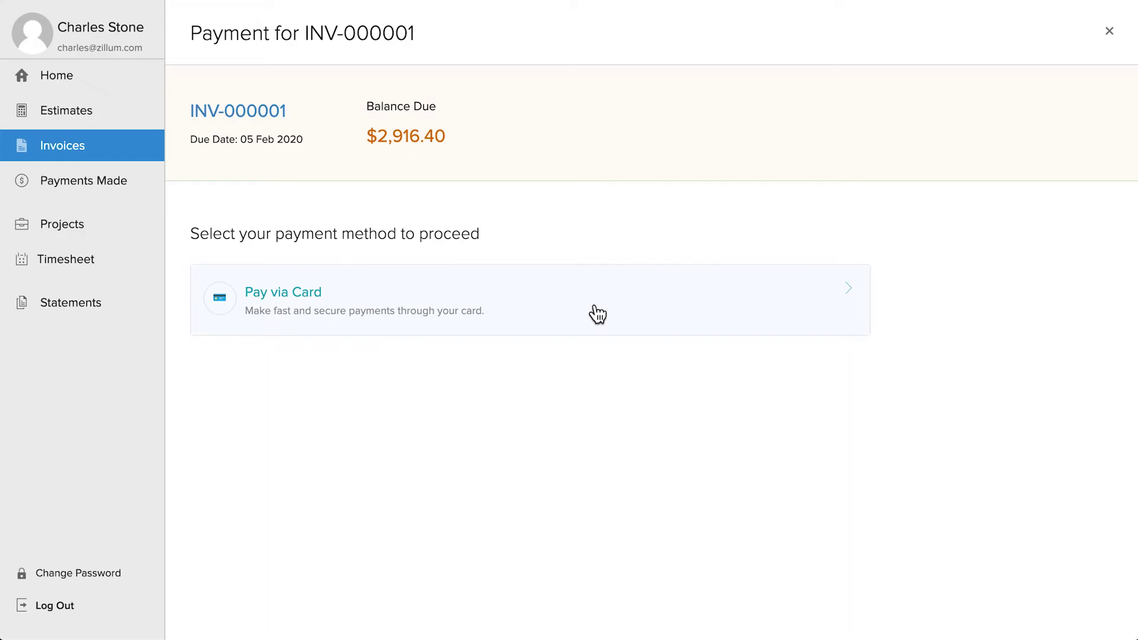
# View the $1,458.20 payment receipt under Payments Made, then open the Web design project.
pyautogui.click(123, 189)
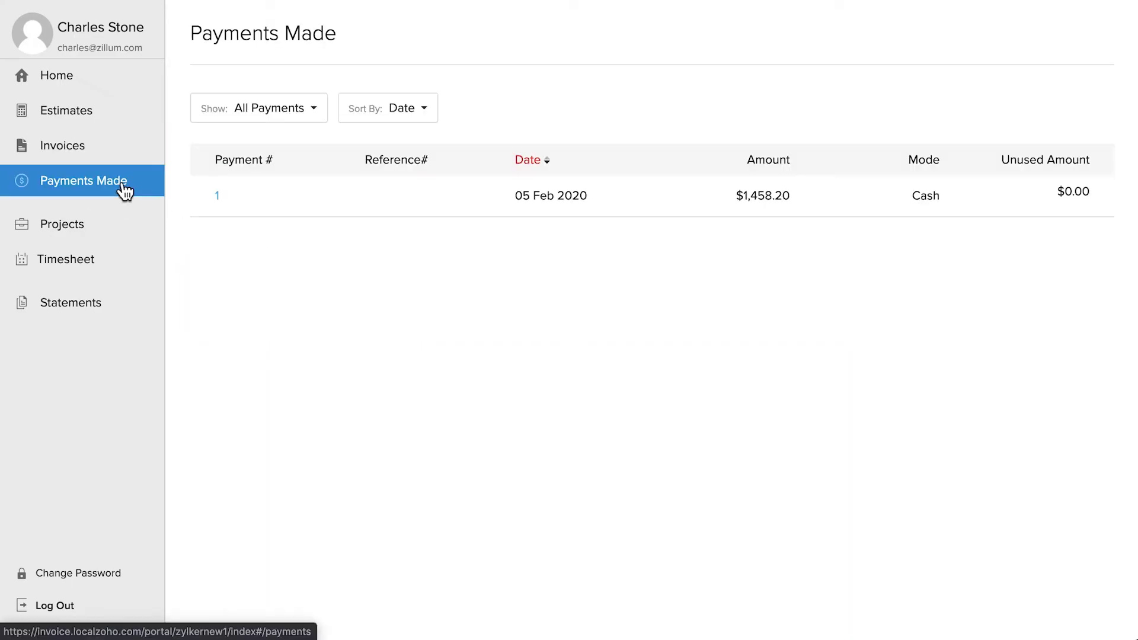
pyautogui.click(267, 200)
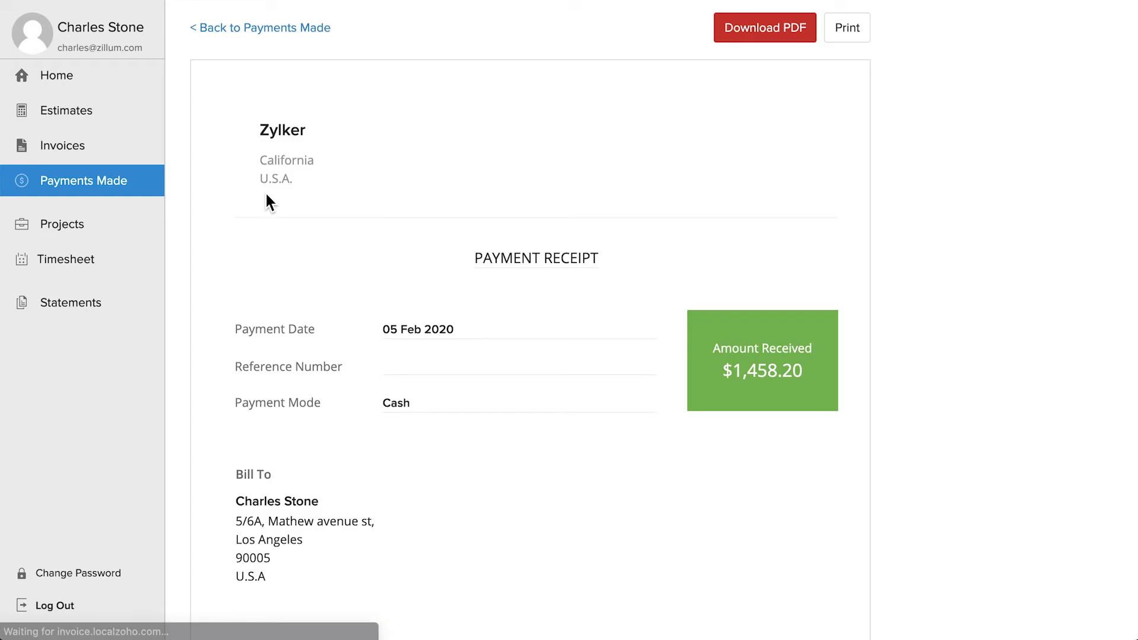
pyautogui.click(95, 234)
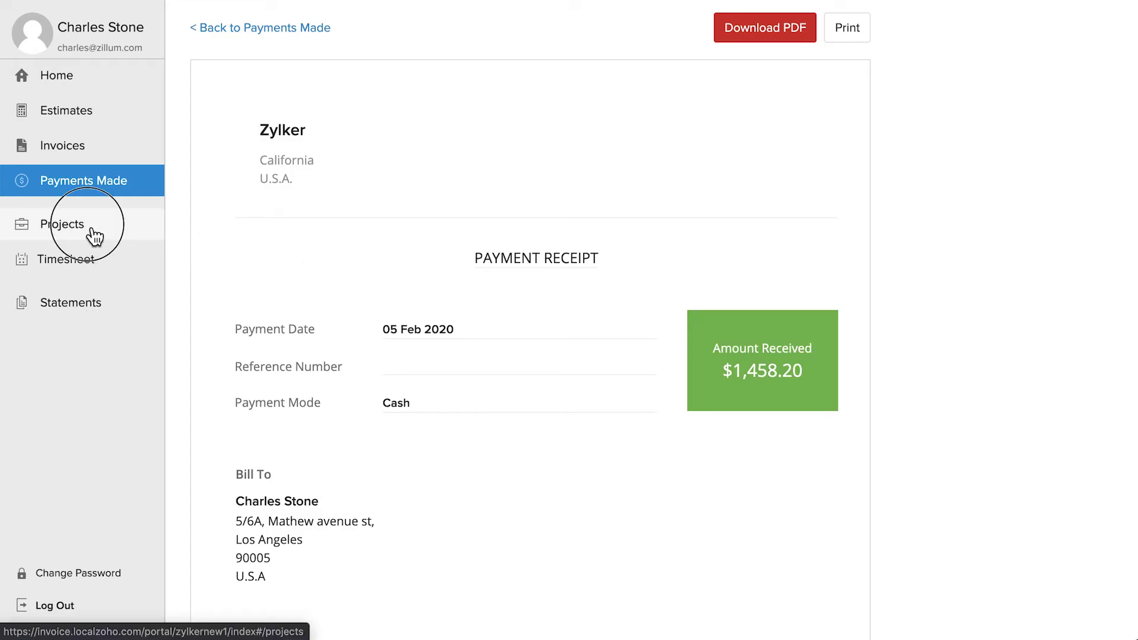
pyautogui.click(379, 185)
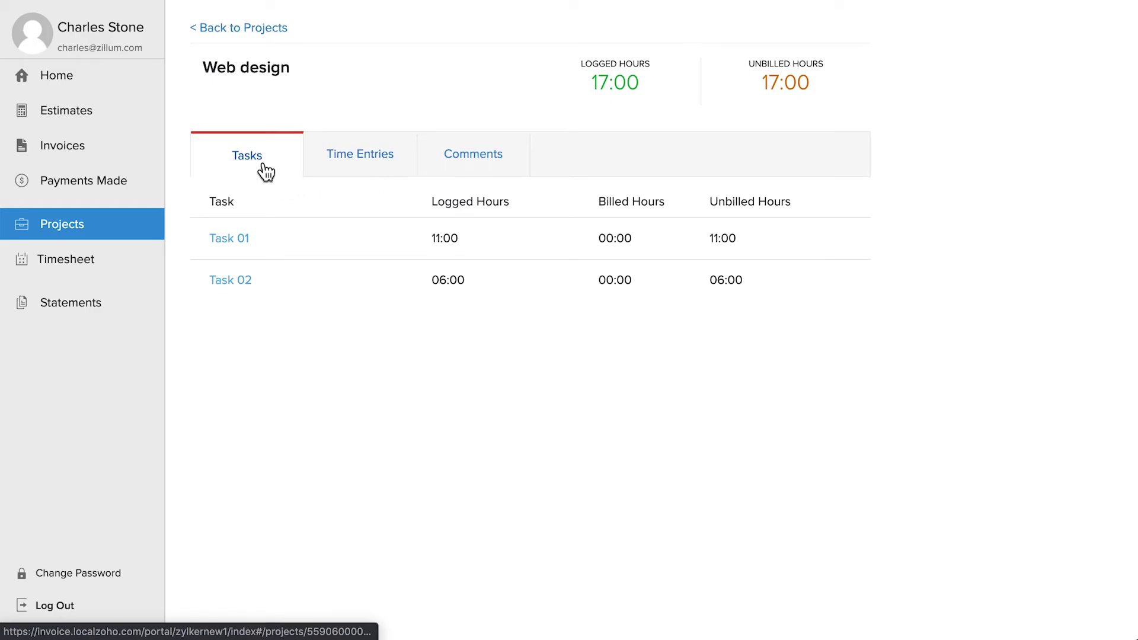
# Check Web design time entries, the AEV: Task Approval timesheet and the $4,374.60 statement, then go Home.
pyautogui.click(355, 172)
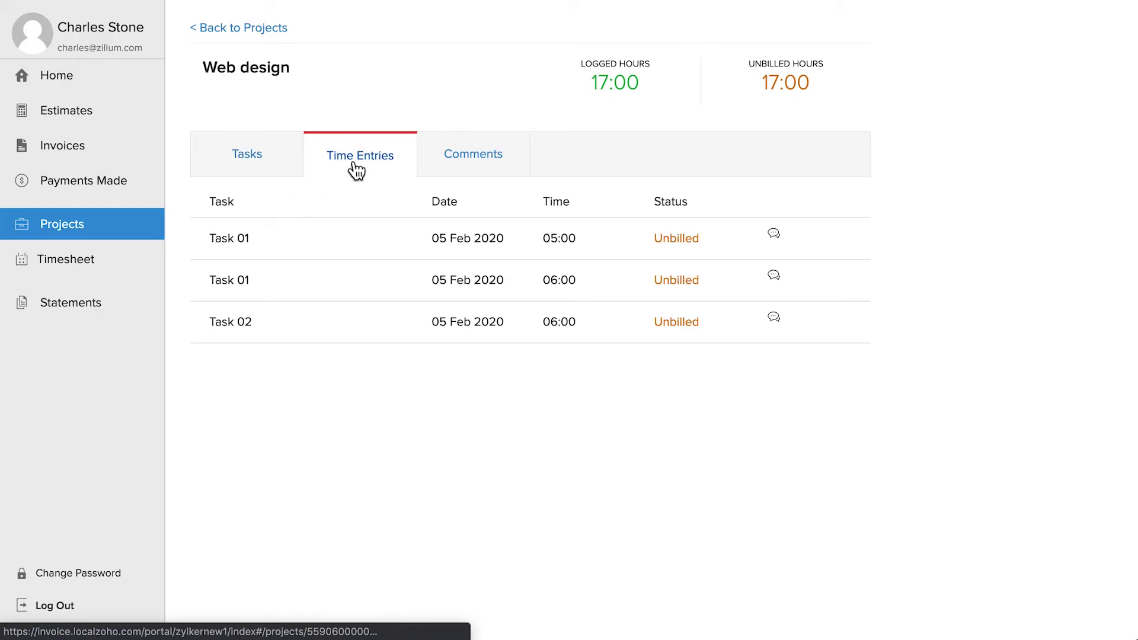
pyautogui.click(126, 268)
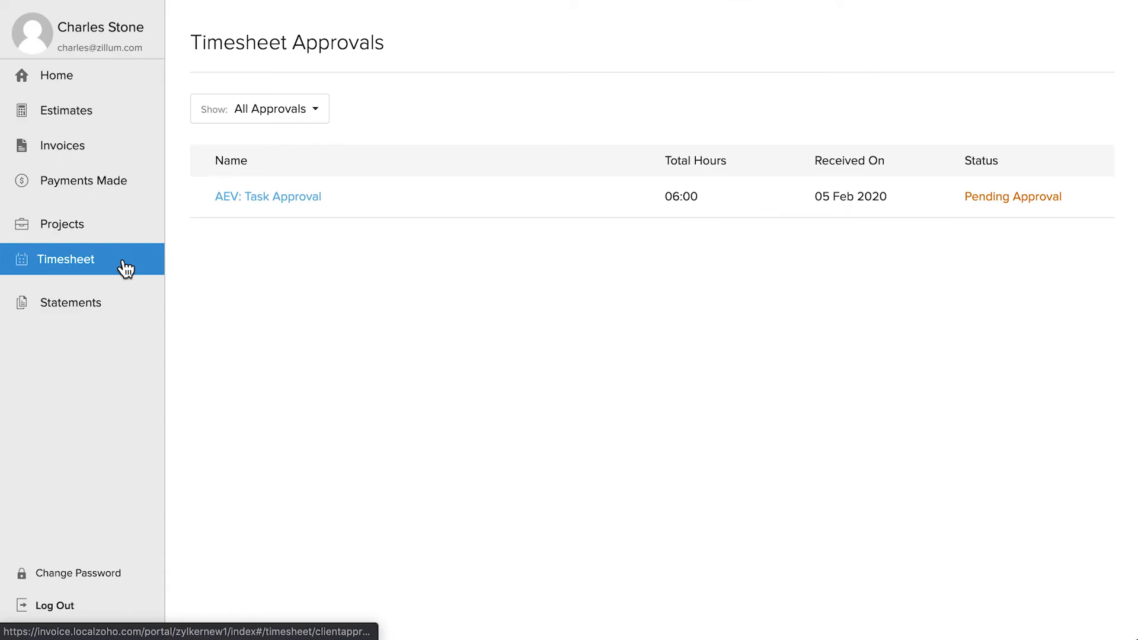
pyautogui.click(356, 207)
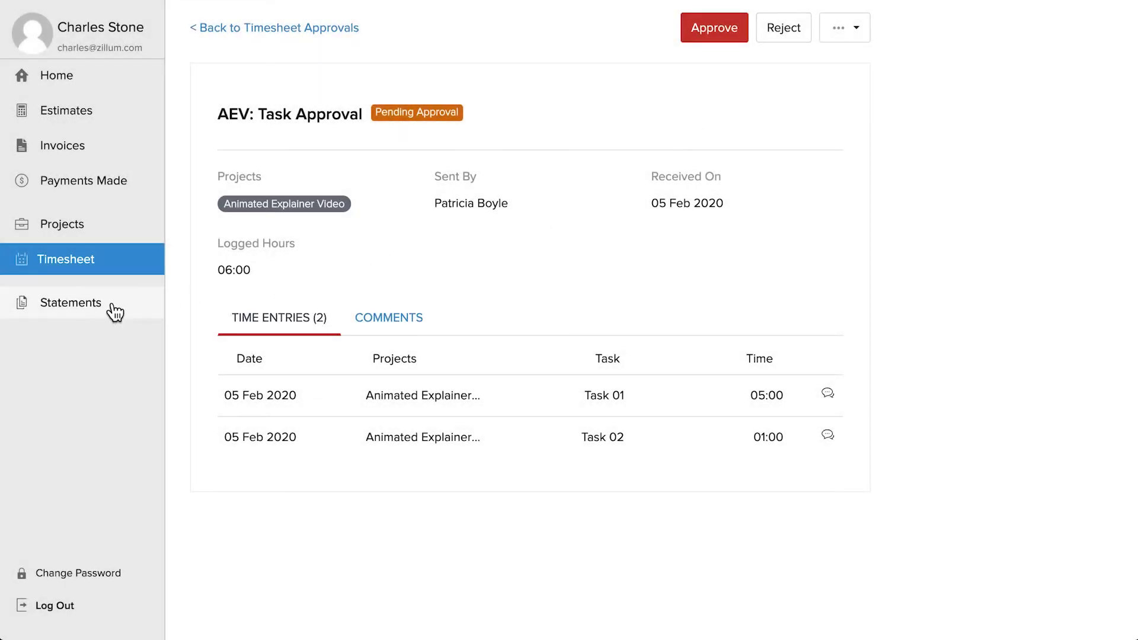
pyautogui.click(112, 304)
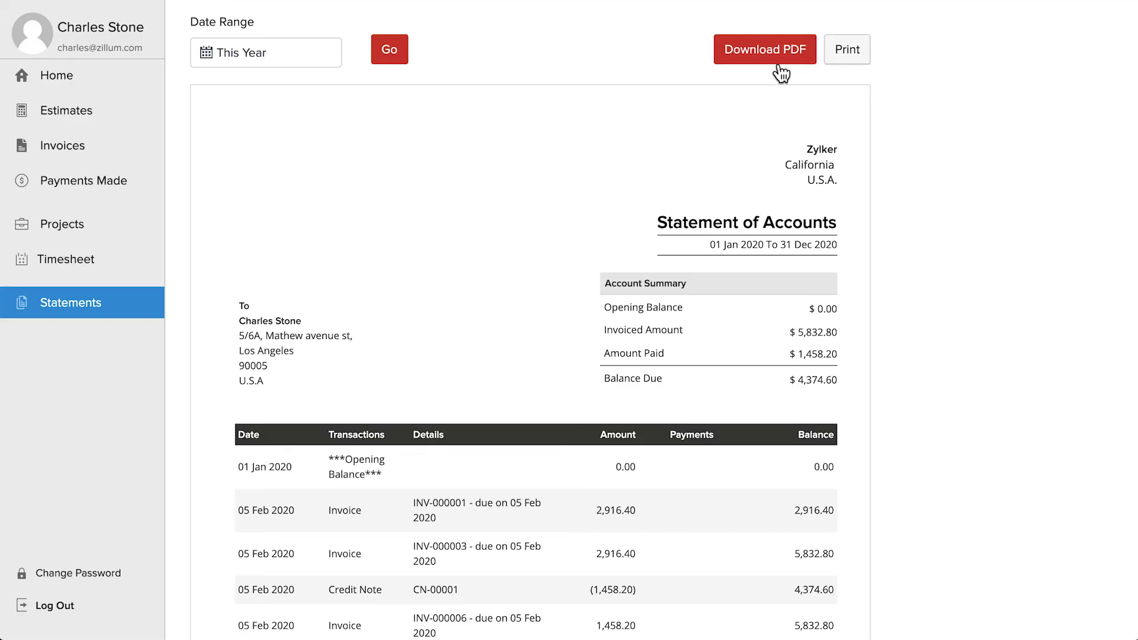
pyautogui.click(86, 82)
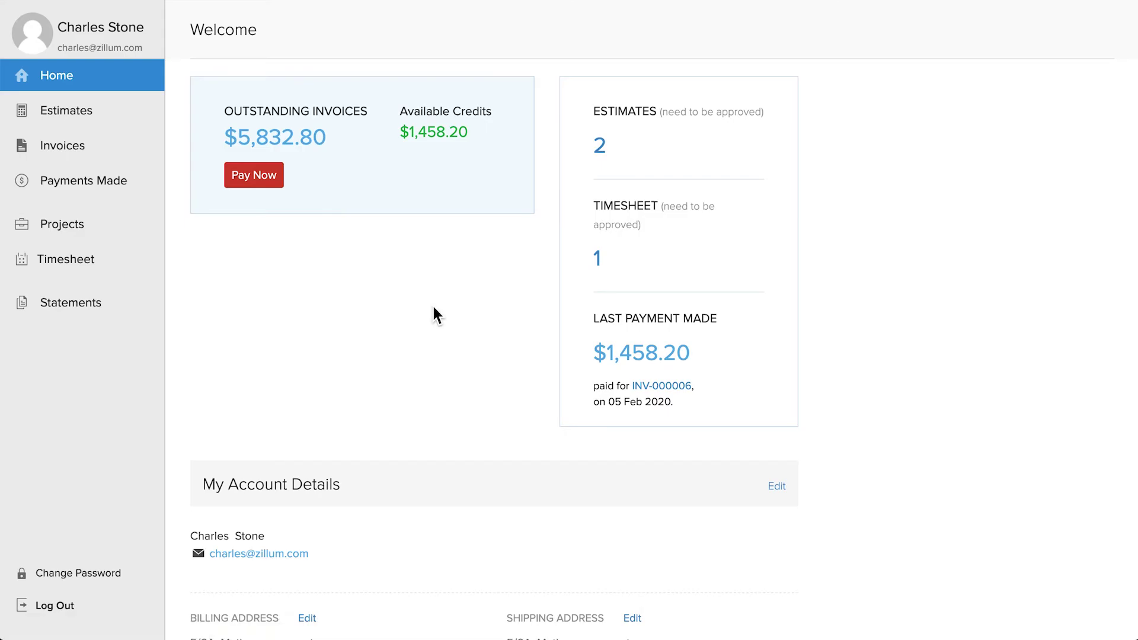
pyautogui.scroll(-5, 432, 304)
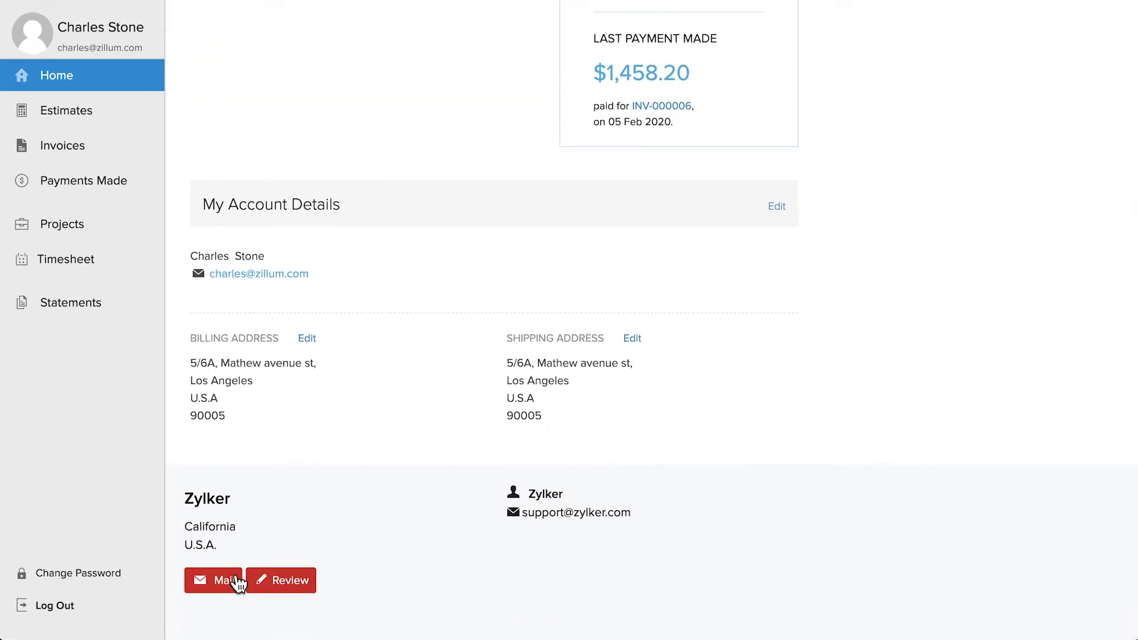
pyautogui.click(225, 583)
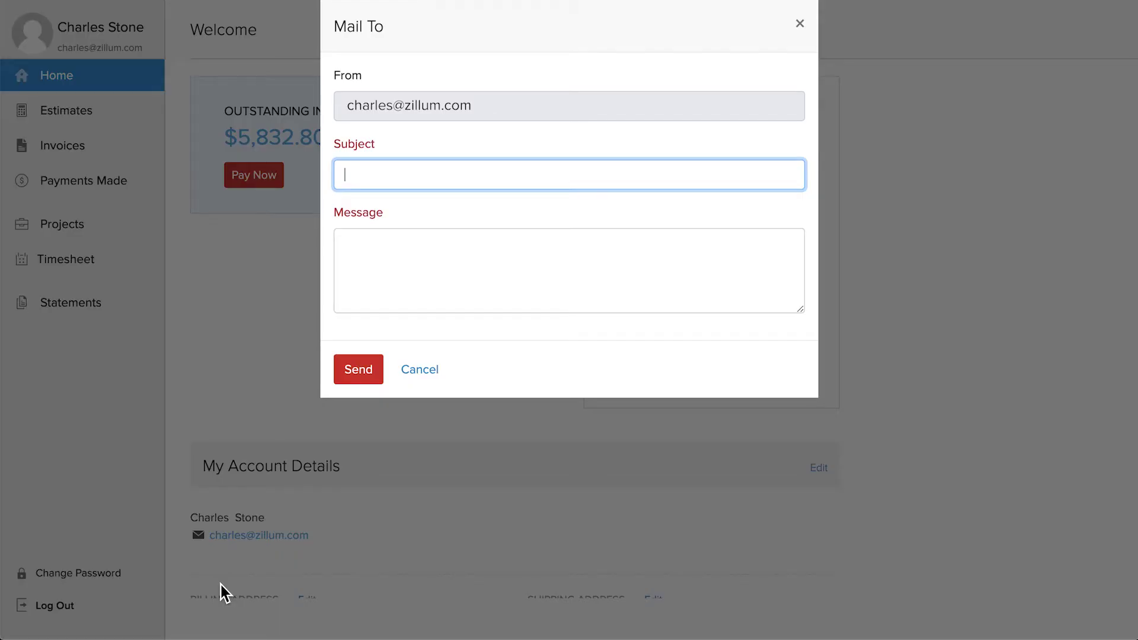
pyautogui.click(306, 358)
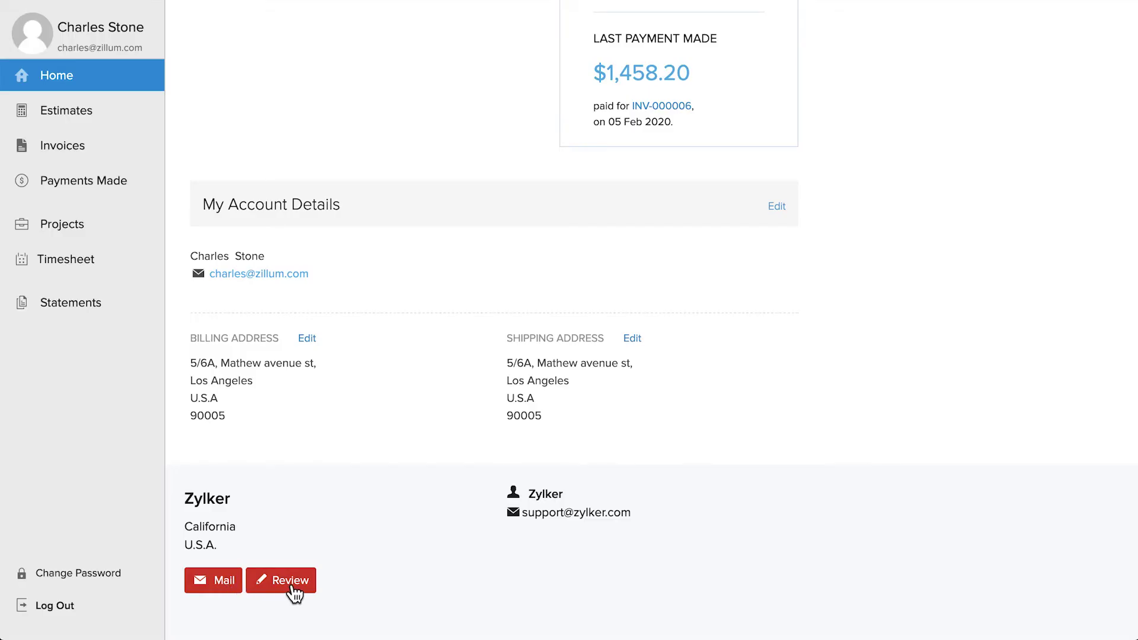
# Give the service a four-star rating with the comment 'Great service' and submit it.
pyautogui.click(291, 583)
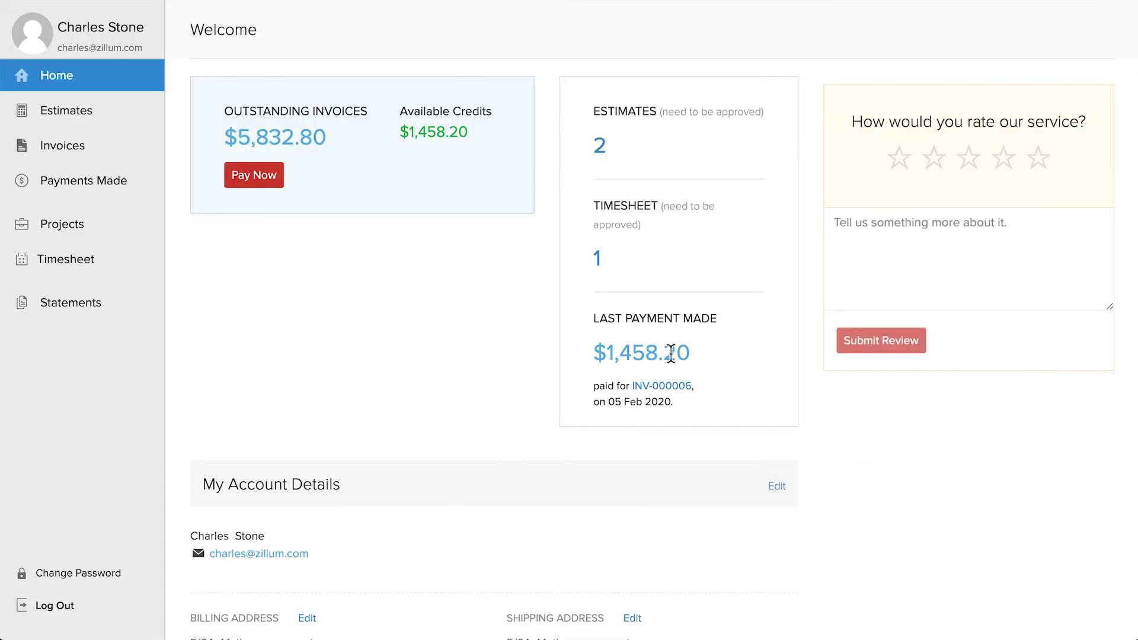
pyautogui.click(1006, 164)
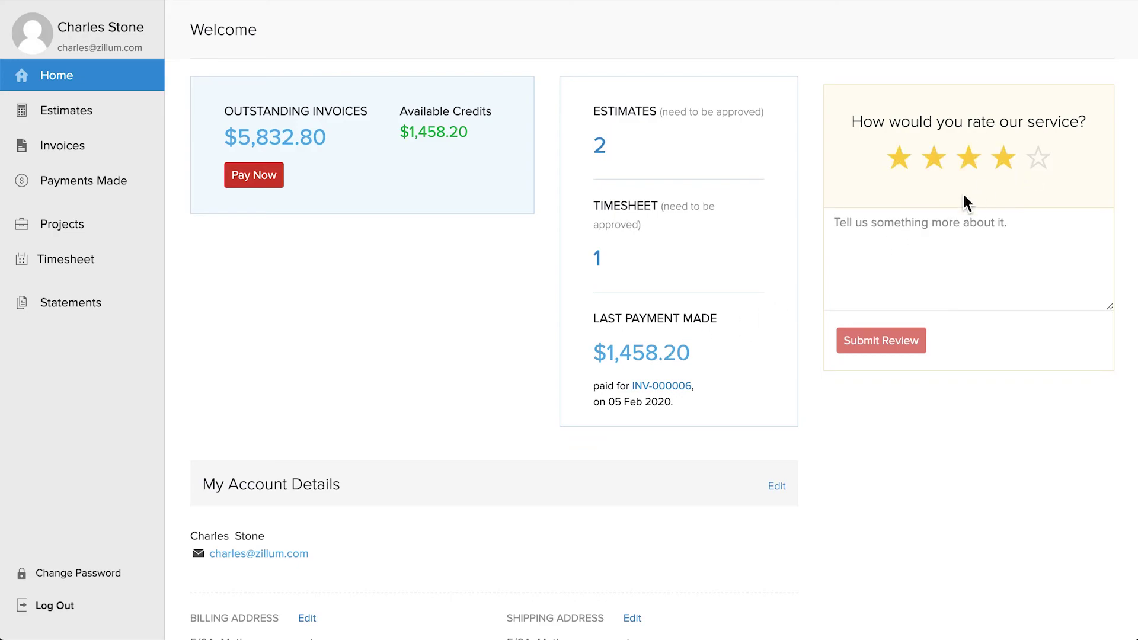
pyautogui.write('Great service')
pyautogui.click(890, 338)
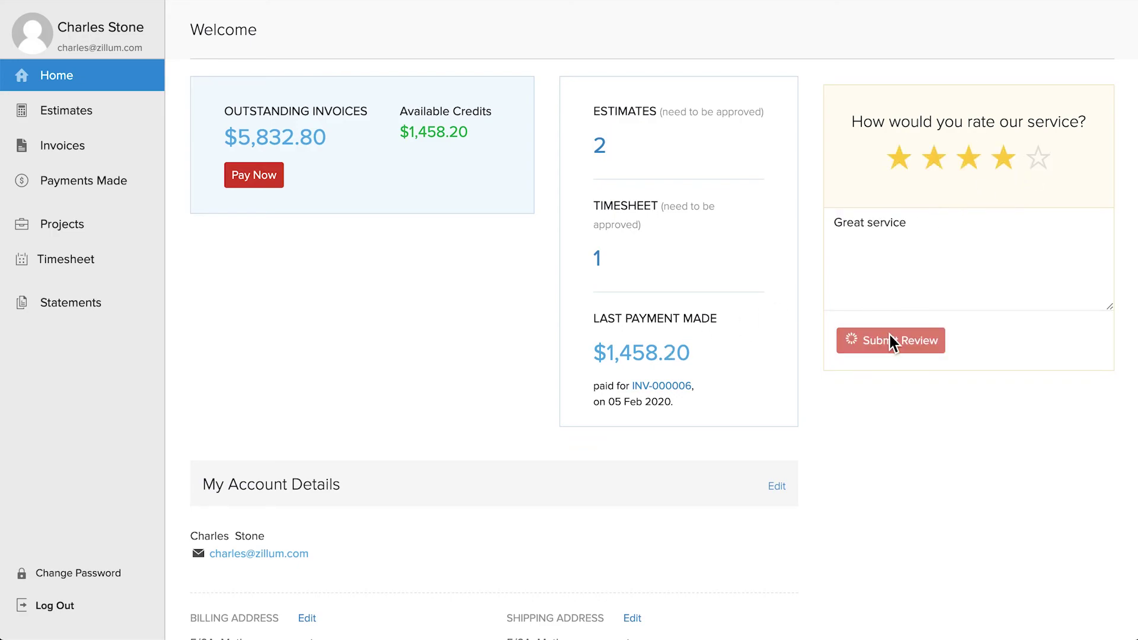